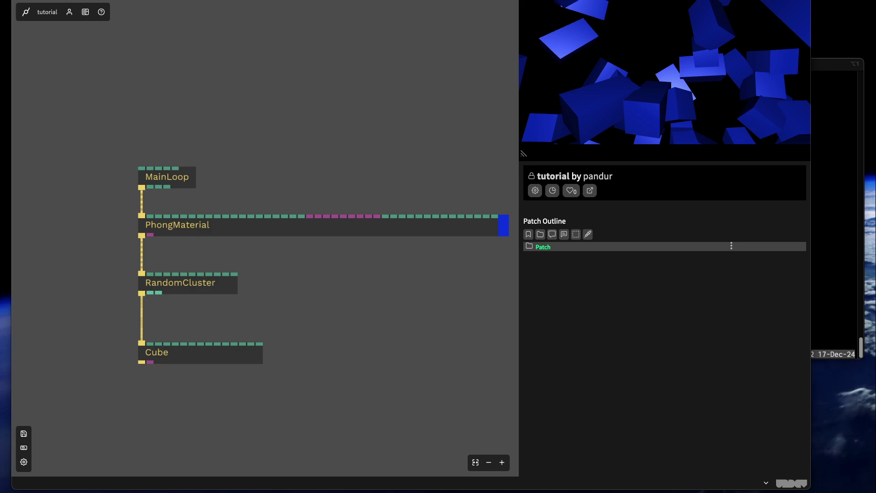
- Export the tutorial patch as an HTML ZIP file with the default options and download it
{"action": "left_click", "coordinate": [46, 12]}
{"action": "mouse_move", "coordinate": [88, 122]}
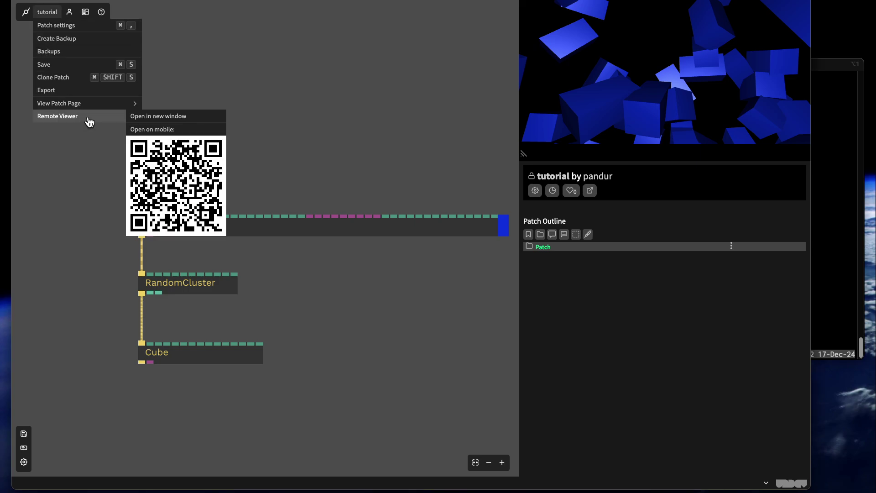
{"action": "left_click", "coordinate": [51, 13]}
{"action": "left_click", "coordinate": [62, 90]}
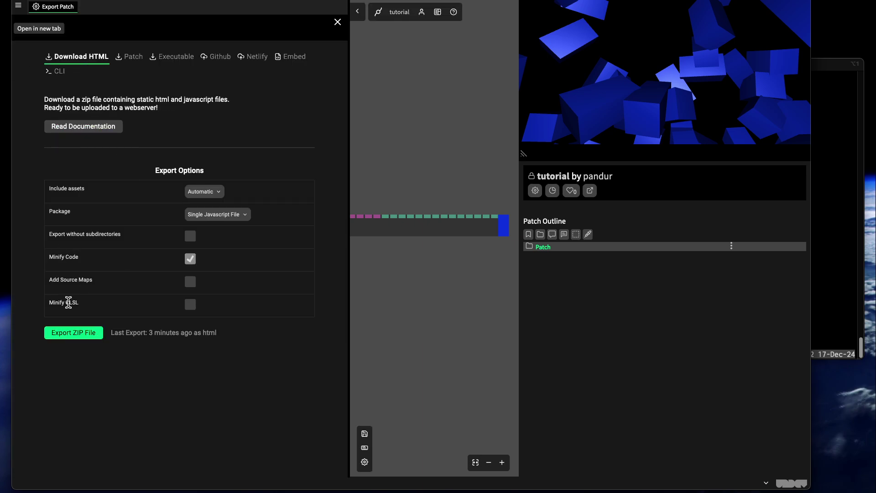
{"action": "left_click", "coordinate": [74, 334]}
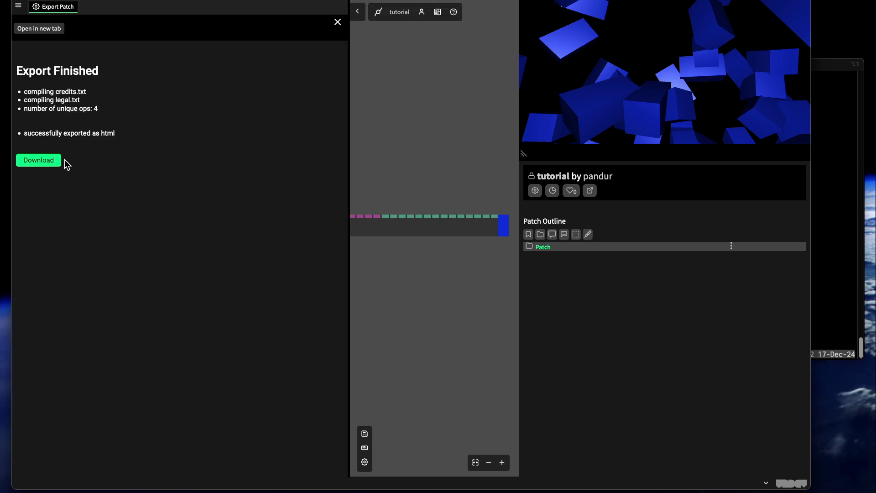
{"action": "left_click", "coordinate": [50, 161]}
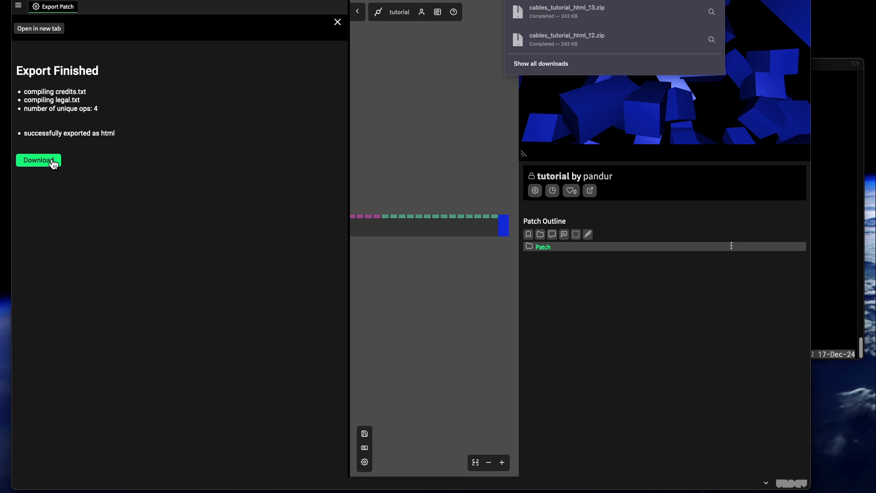
- Open the downloaded cables_tutorial_html_13 folder to view the exported files, and close the export panel in the patch editor
{"action": "left_click", "coordinate": [632, 18]}
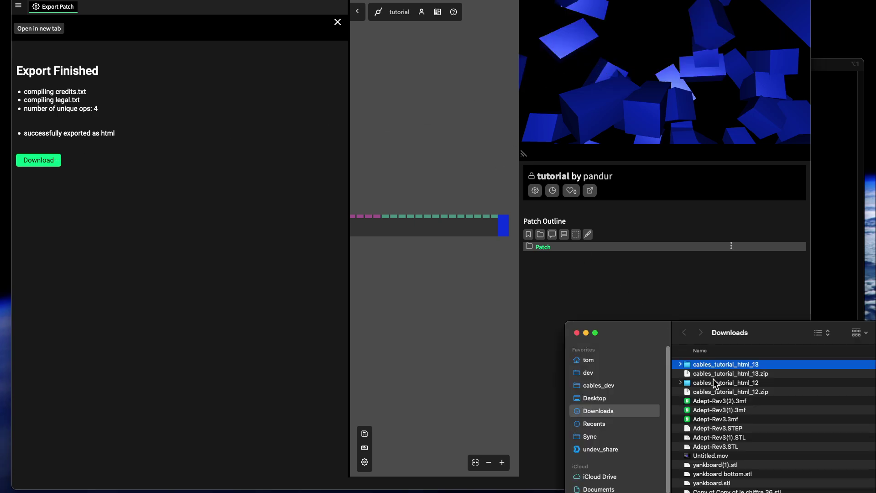
{"action": "double_click", "coordinate": [708, 365]}
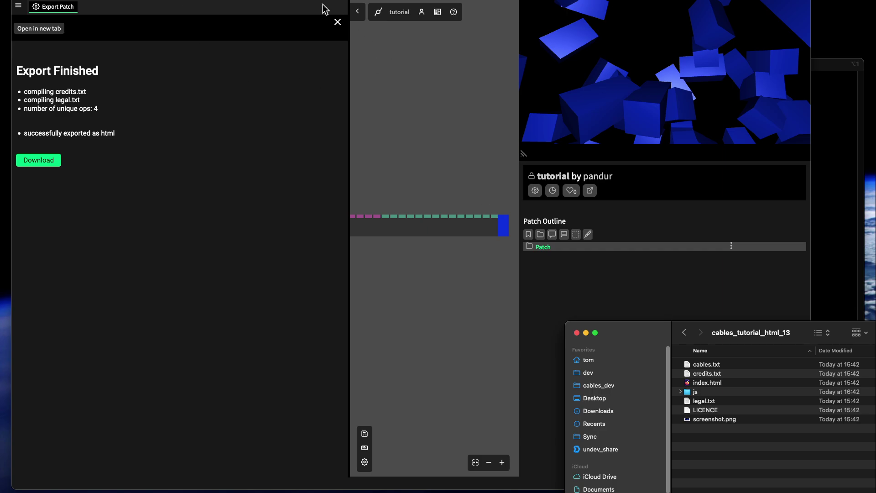
{"action": "left_click", "coordinate": [340, 28]}
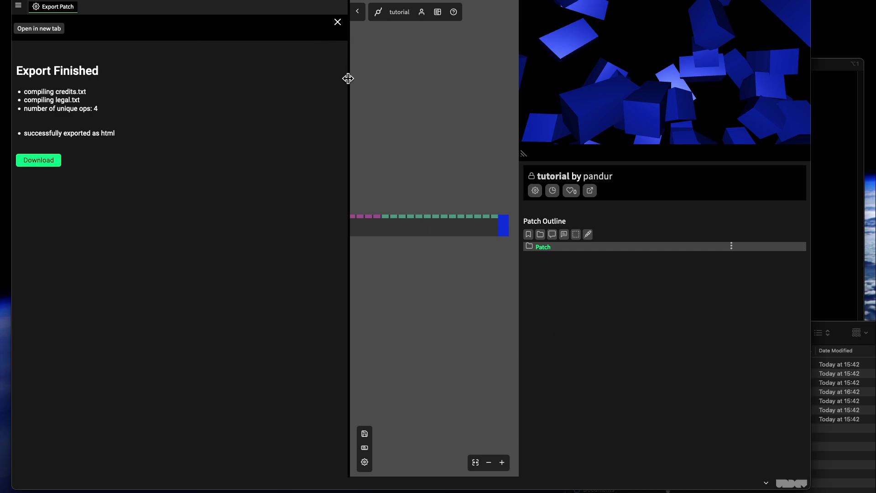
{"action": "left_click", "coordinate": [338, 22]}
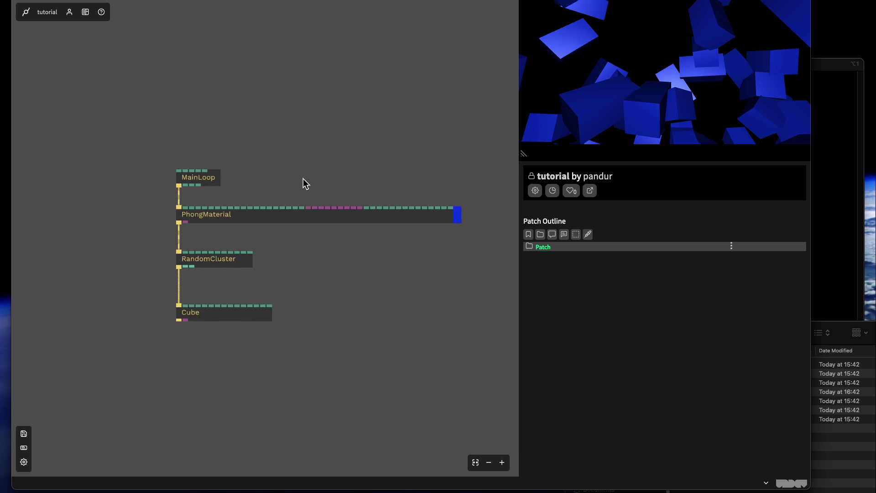
{"action": "left_click_drag", "start_coordinate": [306, 176], "coordinate": [242, 166]}
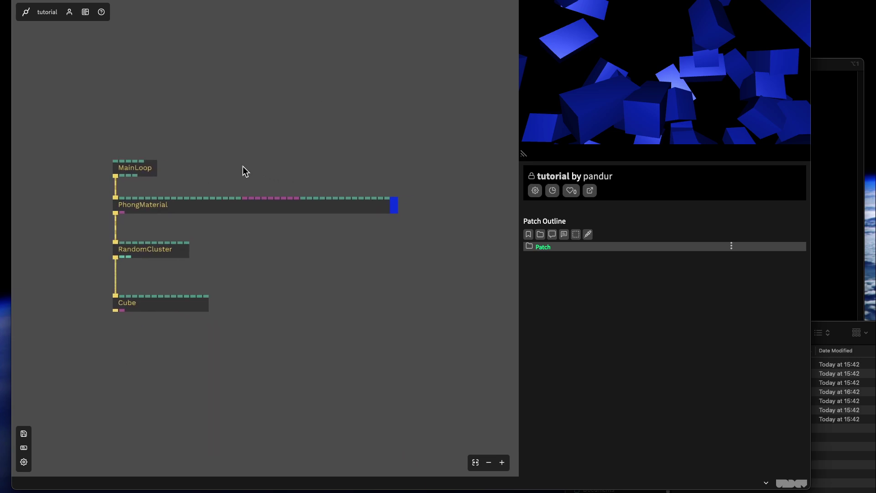
- Switch to the cables-cli README on GitHub and view its heading
{"action": "left_click", "coordinate": [194, 0]}
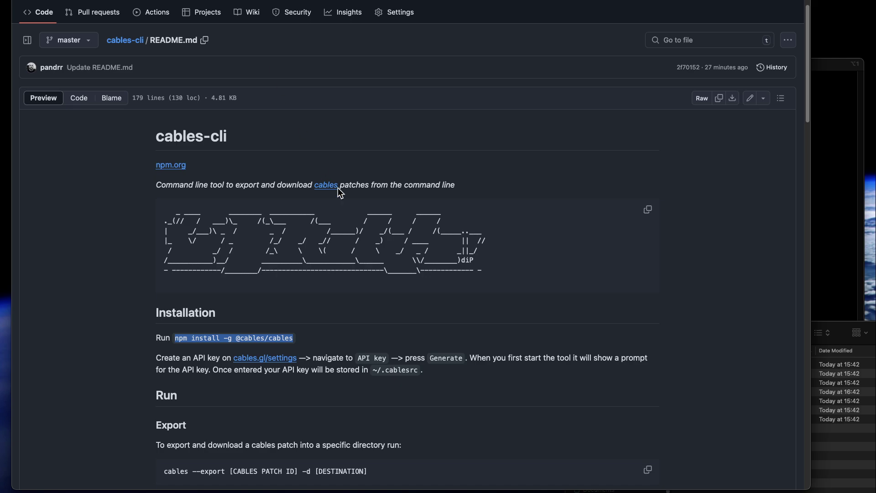
{"action": "left_click_drag", "start_coordinate": [218, 136], "coordinate": [227, 136]}
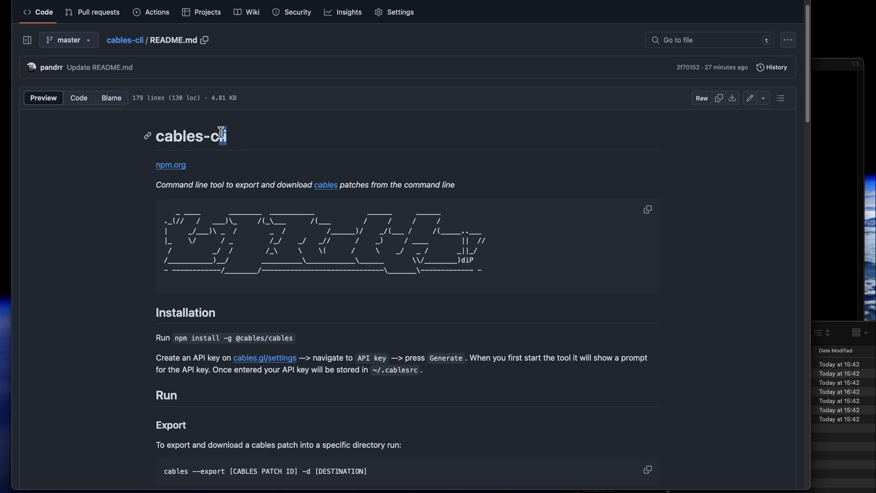
{"action": "left_click", "coordinate": [209, 133]}
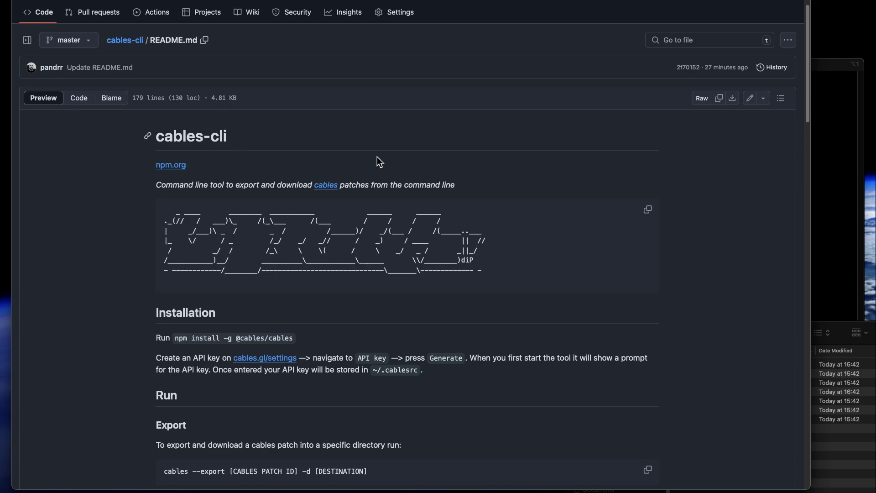
- Switch to the terminal and clear its output
{"action": "left_click", "coordinate": [851, 237]}
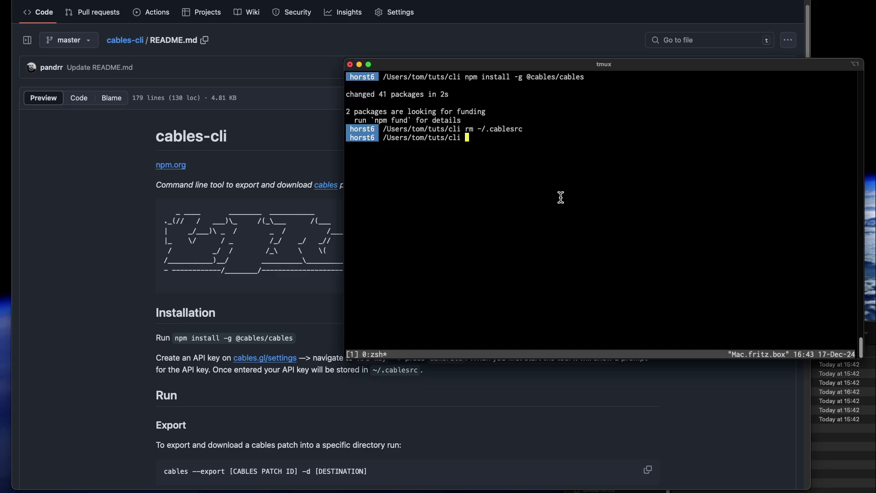
{"action": "type", "text": "clear"}
{"action": "key", "text": "Return"}
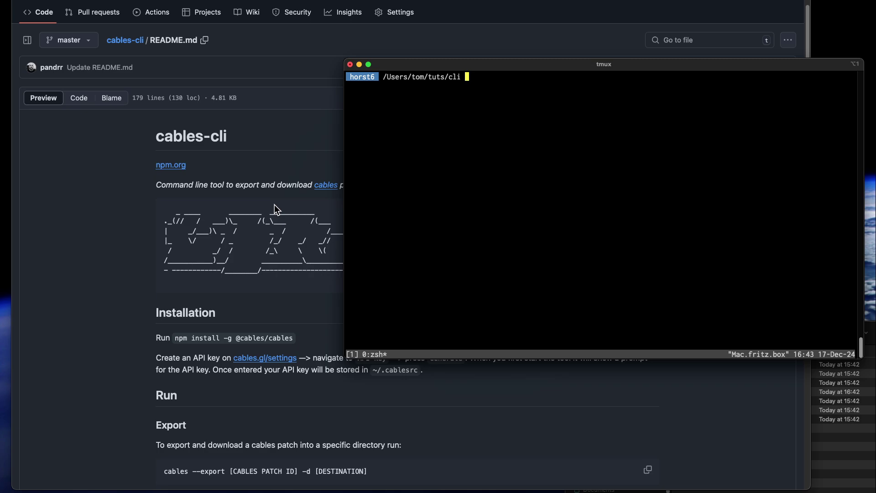
{"action": "left_click", "coordinate": [178, 140]}
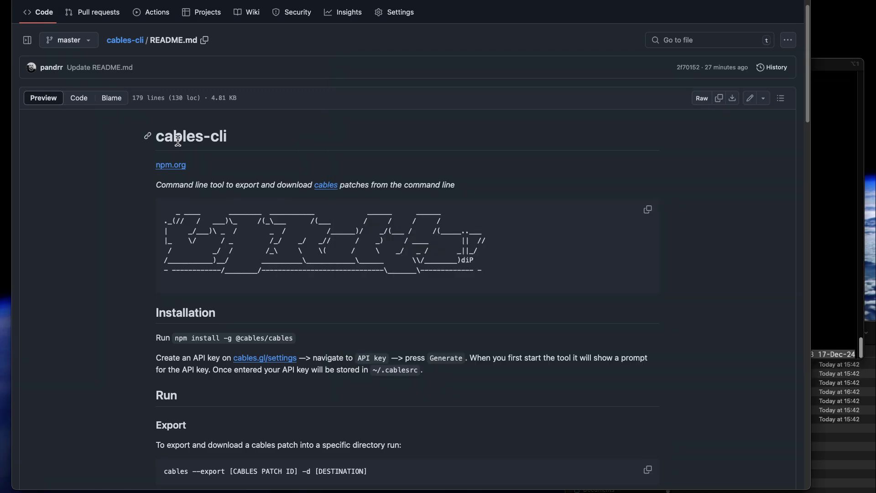
{"action": "left_click_drag", "start_coordinate": [178, 141], "coordinate": [228, 142]}
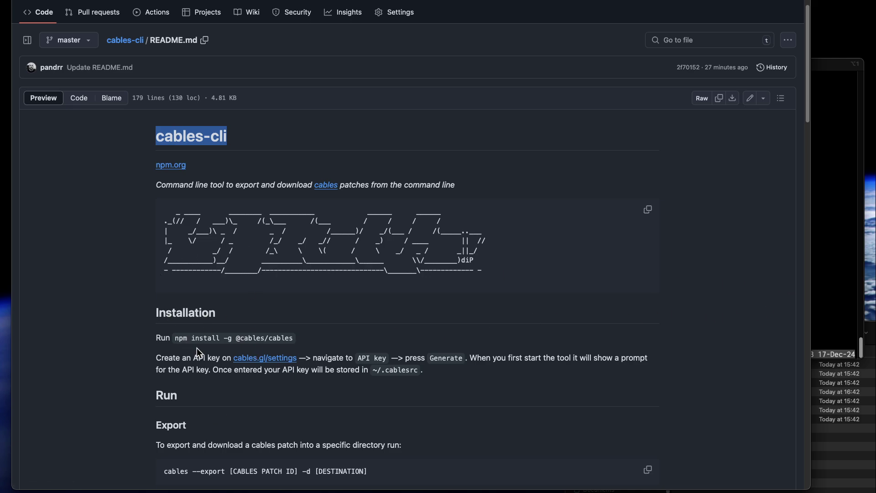
{"action": "left_click_drag", "start_coordinate": [175, 338], "coordinate": [259, 335]}
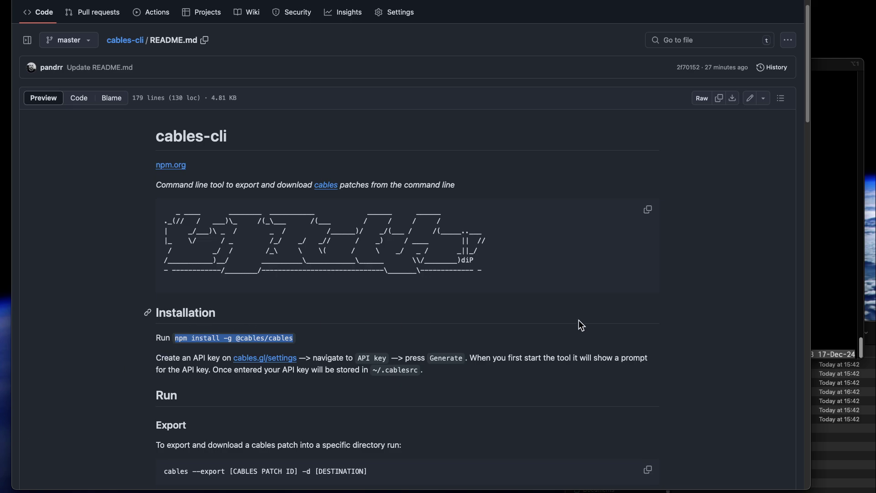
{"action": "left_click", "coordinate": [825, 266]}
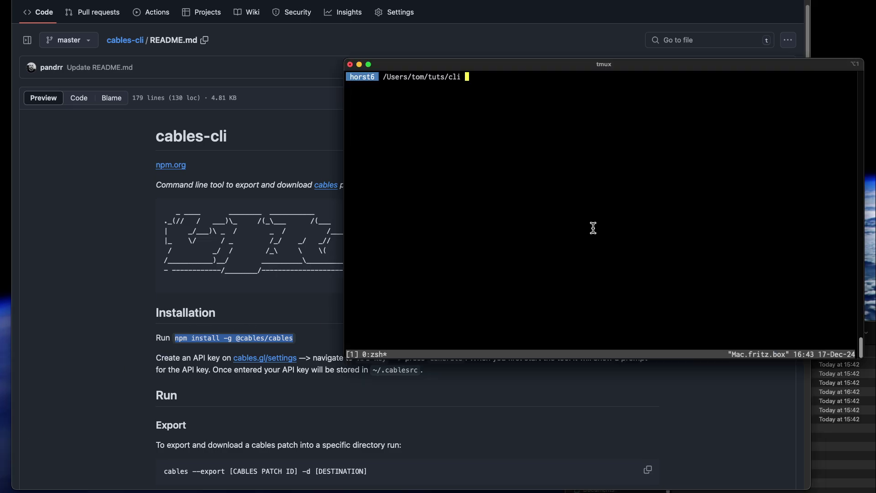
{"action": "key", "text": "Return"}
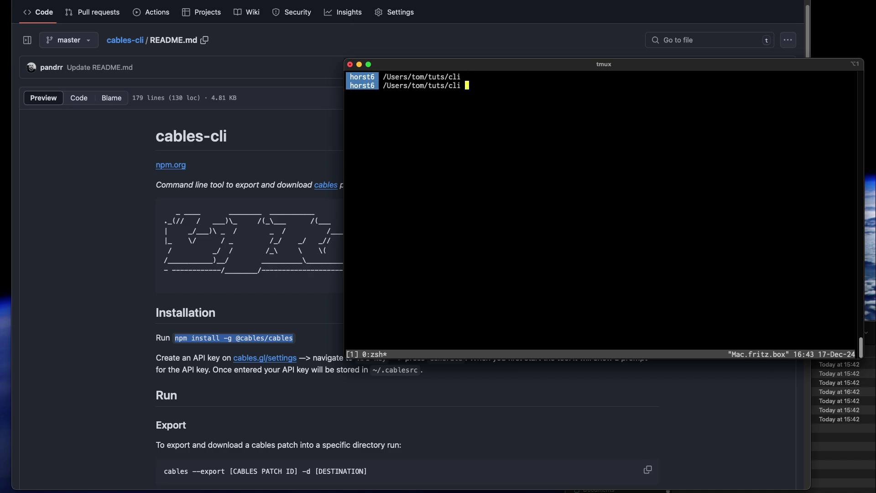
{"action": "type", "text": "npm install -g @cables/cables"}
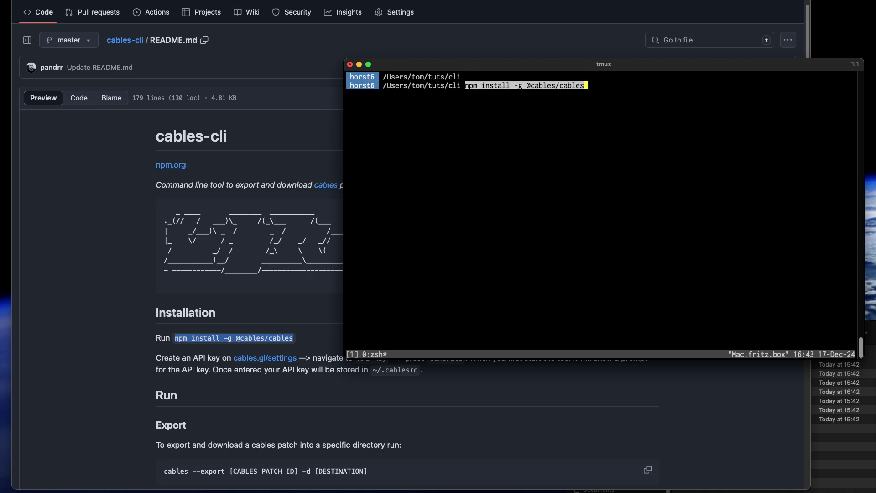
{"action": "key", "text": "Return"}
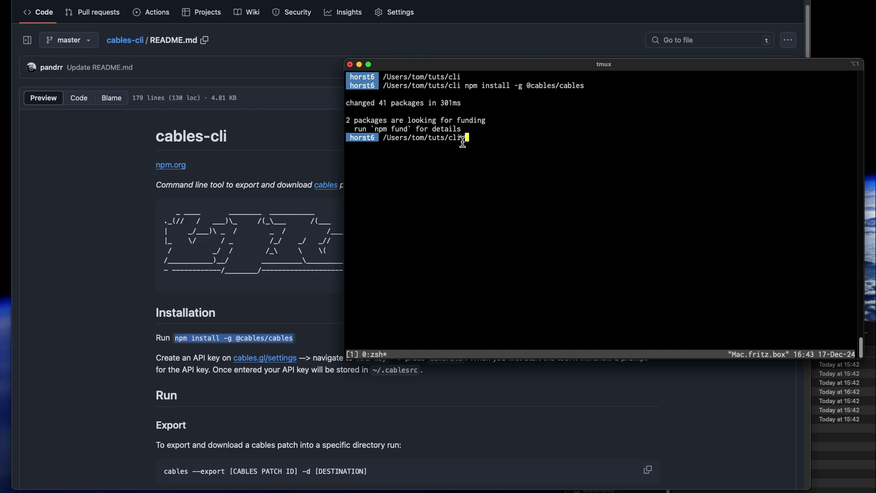
{"action": "type", "text": "cables"}
{"action": "key", "text": "Return"}
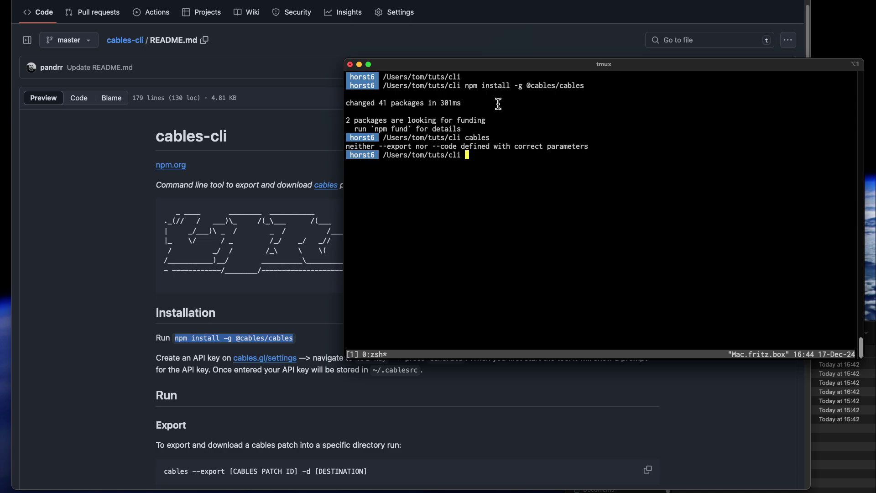
- Read the README's installation, API key and export instructions
{"action": "scroll", "coordinate": [171, 269], "scroll_direction": "down", "scroll_amount": 1}
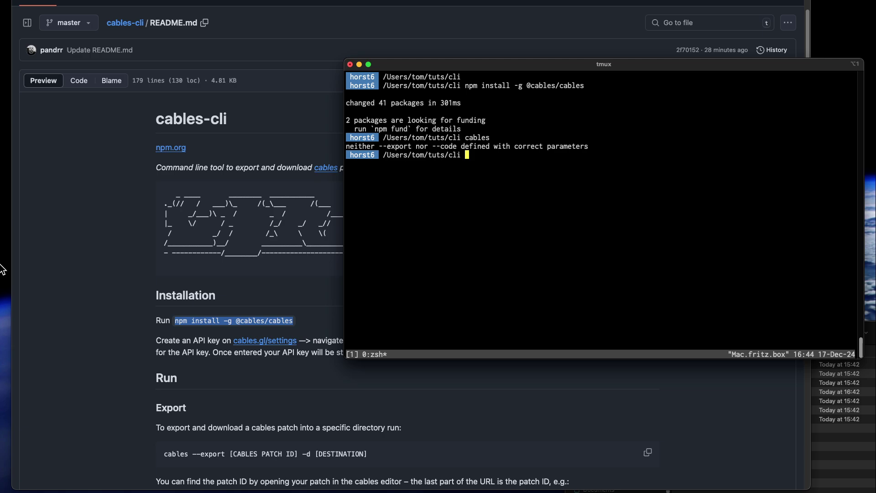
{"action": "left_click", "coordinate": [1, 265]}
{"action": "left_click", "coordinate": [1, 246]}
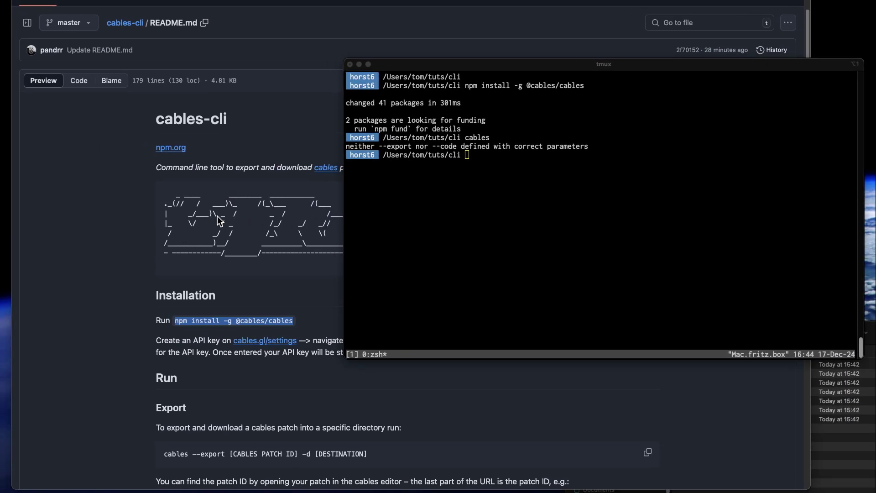
{"action": "left_click", "coordinate": [219, 214]}
{"action": "scroll", "coordinate": [286, 198], "scroll_direction": "down", "scroll_amount": 3}
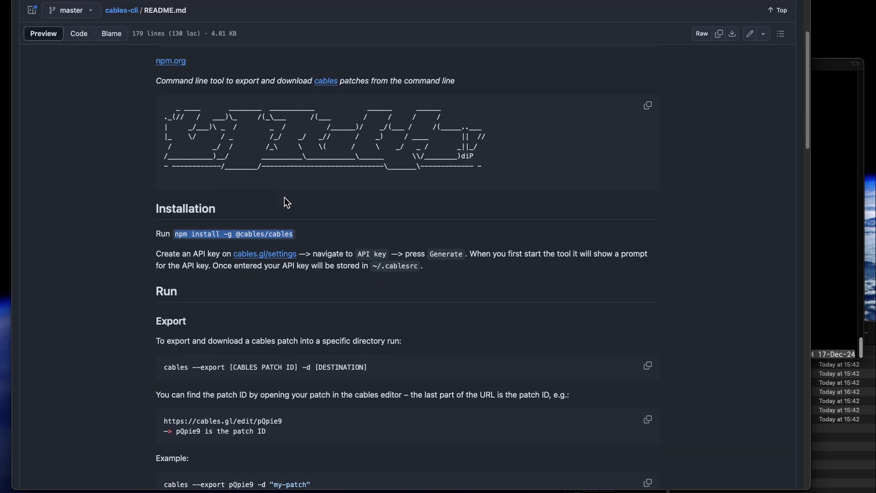
{"action": "scroll", "coordinate": [239, 282], "scroll_direction": "down", "scroll_amount": 2}
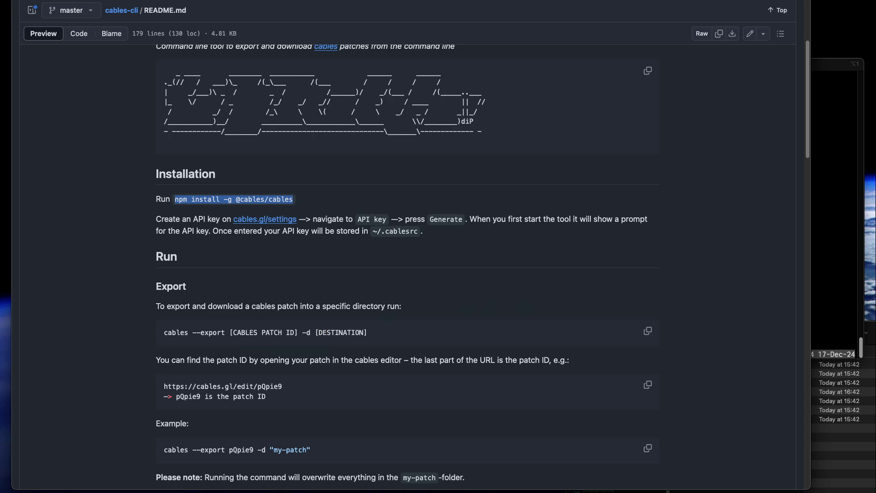
- Switch to the terminal and list the contents of the cli directory with ls
{"action": "left_click", "coordinate": [845, 205]}
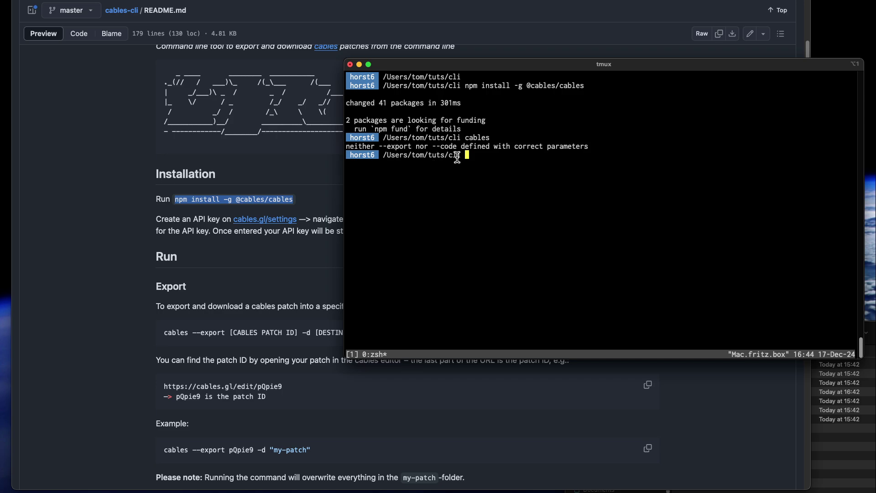
{"action": "type", "text": "l;s"}
{"action": "key", "text": "Return"}
{"action": "type", "text": "ls"}
{"action": "key", "text": "Return"}
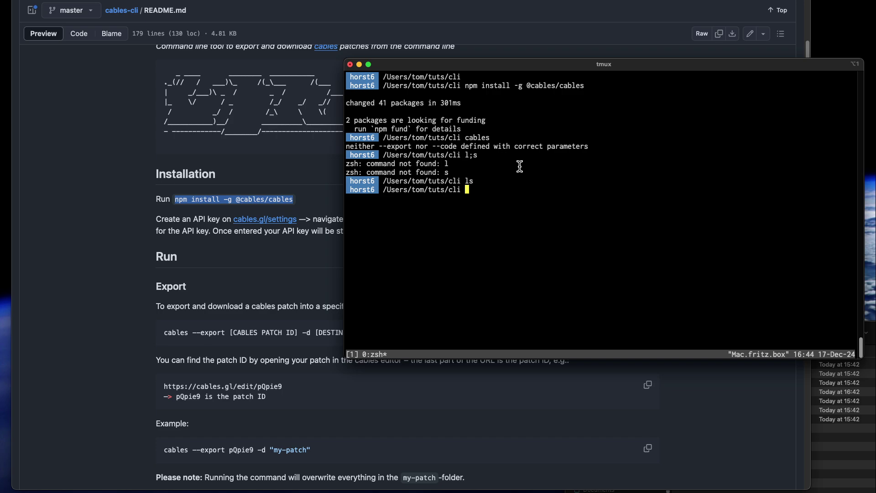
- Write cables --export in the terminal and add the patch ID L4F9ex copied from the tutorial patch's URL
{"action": "type", "text": "cables --export"}
{"action": "left_click", "coordinate": [273, 1]}
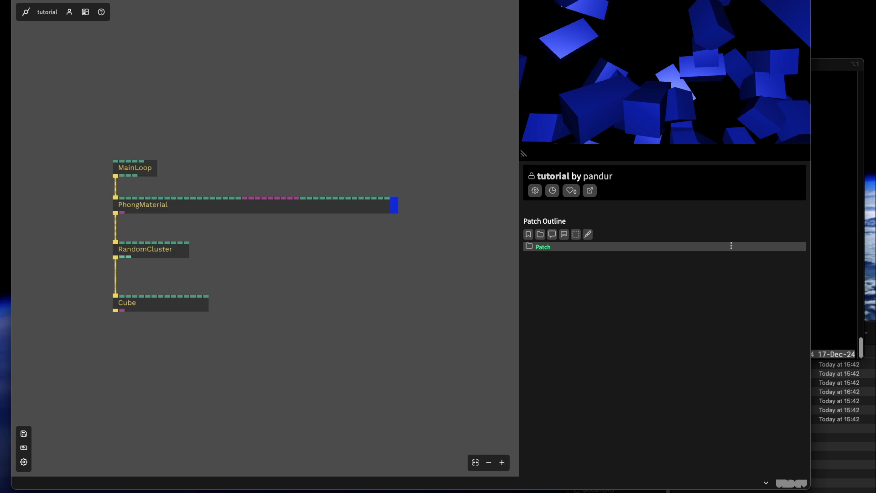
{"action": "key", "text": "super+l"}
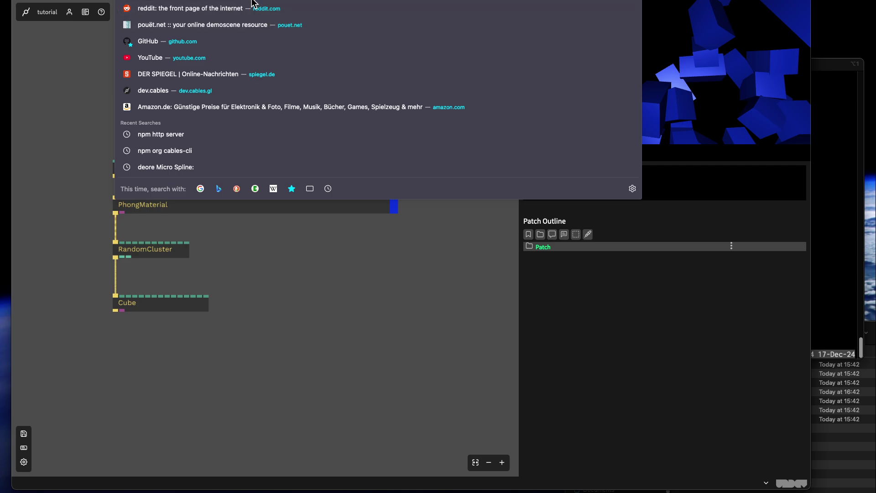
{"action": "key", "text": "super+Tab"}
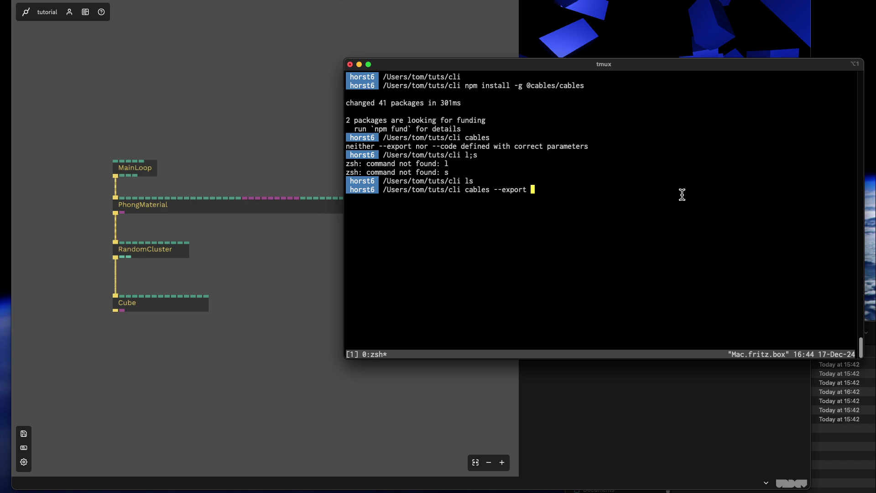
{"action": "type", "text": "L4F9ex"}
- Check the README's export syntax, complete the export command with -d mypatch, and run it
{"action": "key", "text": "super+Tab"}
{"action": "key", "text": "super+w"}
{"action": "key", "text": "super+Tab"}
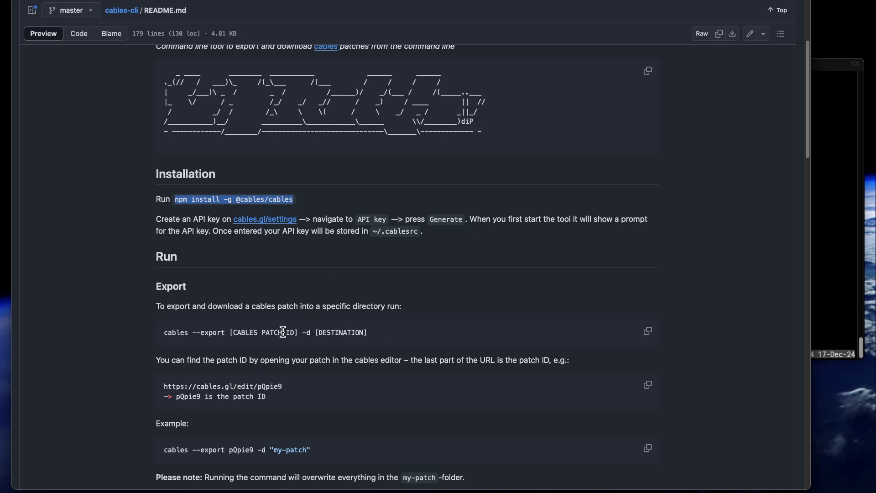
{"action": "left_click", "coordinate": [822, 261]}
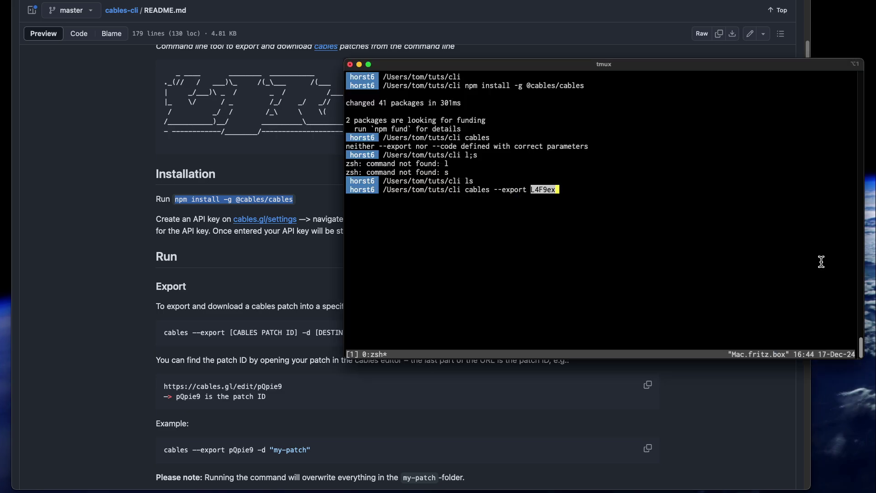
{"action": "type", "text": "-d mypatch"}
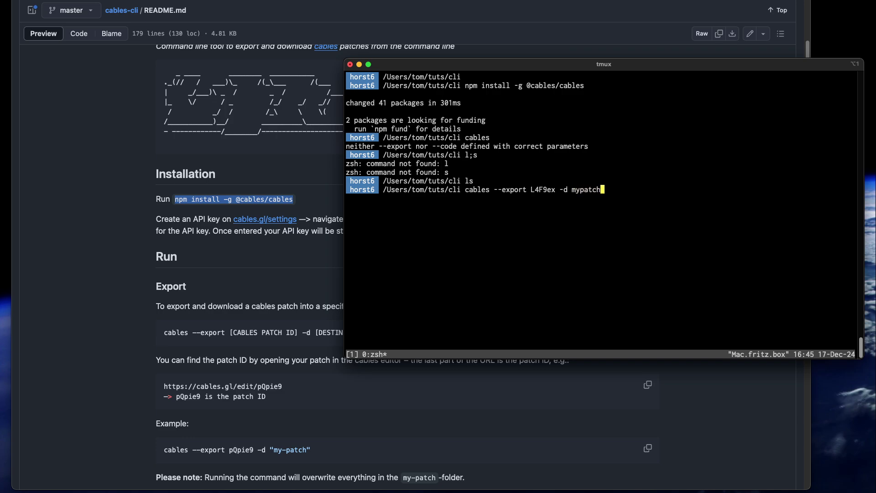
{"action": "key", "text": "Return"}
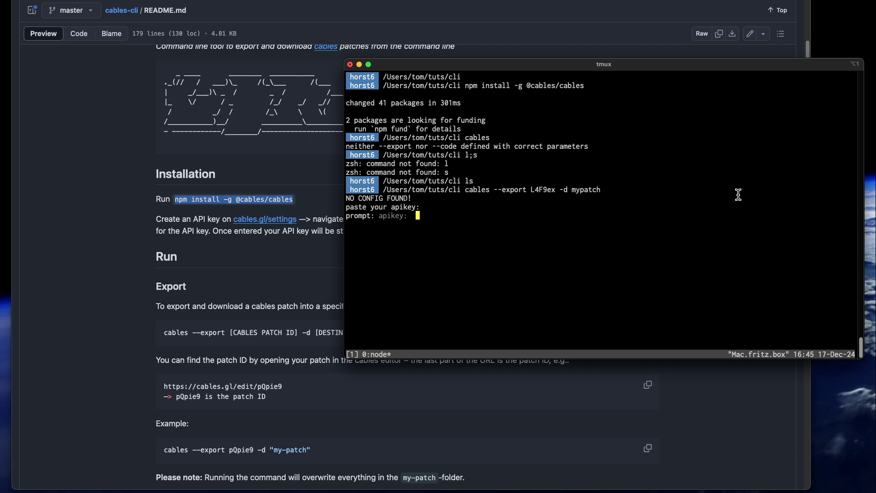
- Open cables.gl in a new browser tab and go to the API keys section of the account settings
{"action": "left_click", "coordinate": [459, 25]}
{"action": "key", "text": "super+t"}
{"action": "type", "text": "cables"}
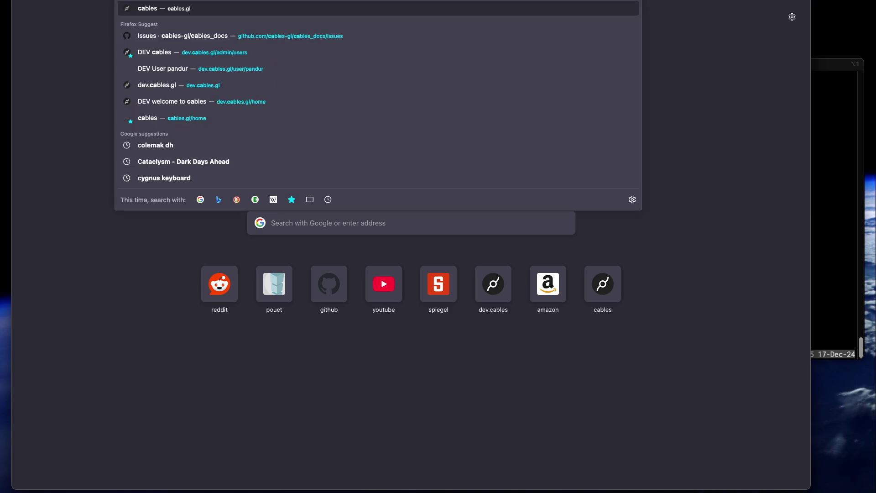
{"action": "key", "text": "Return"}
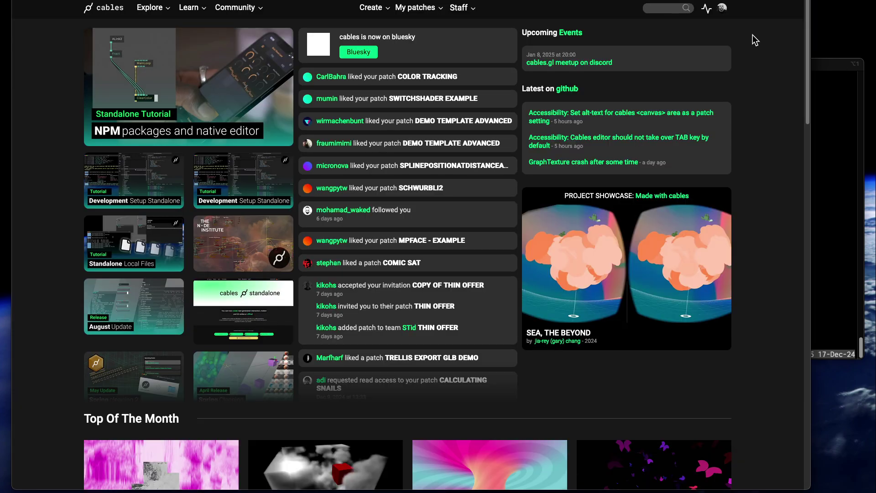
{"action": "mouse_move", "coordinate": [726, 10]}
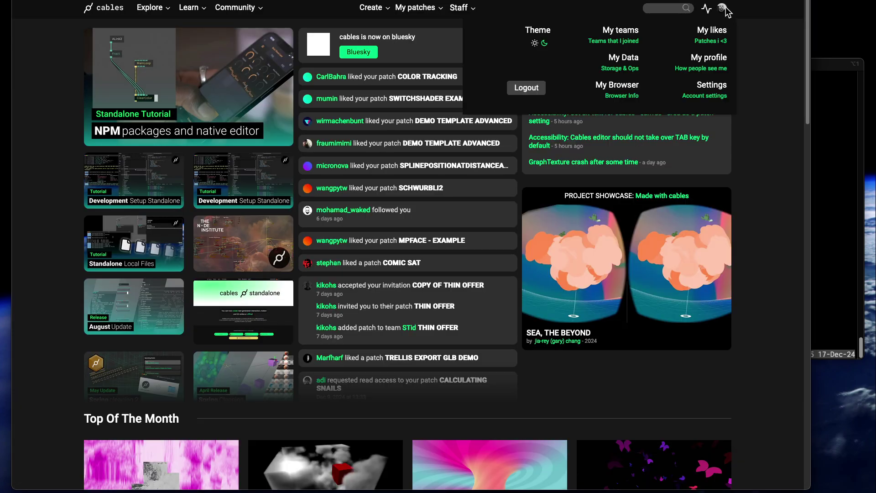
{"action": "left_click", "coordinate": [721, 92]}
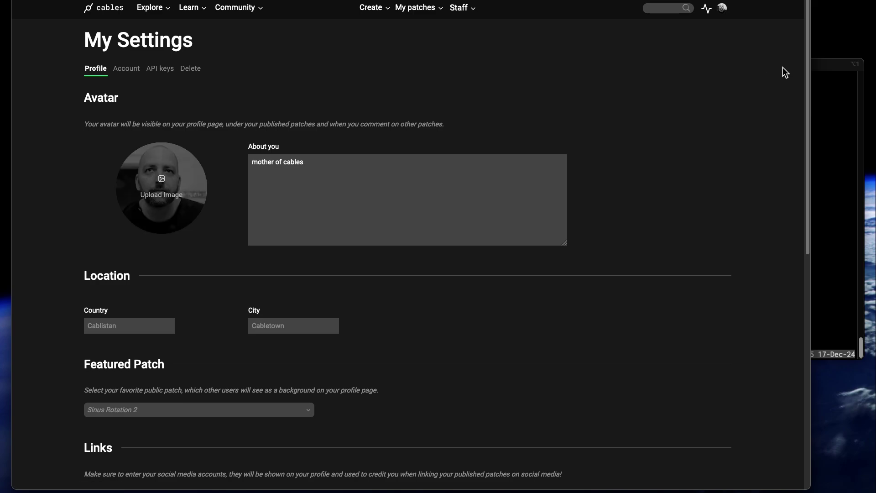
{"action": "left_click", "coordinate": [166, 70]}
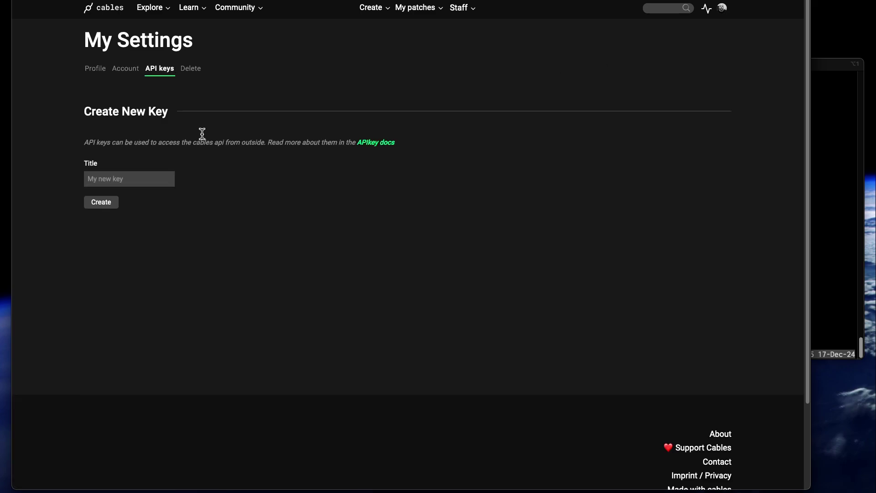
- Create a new API key titled "tutorial", then copy and reveal it
{"action": "left_click", "coordinate": [151, 179]}
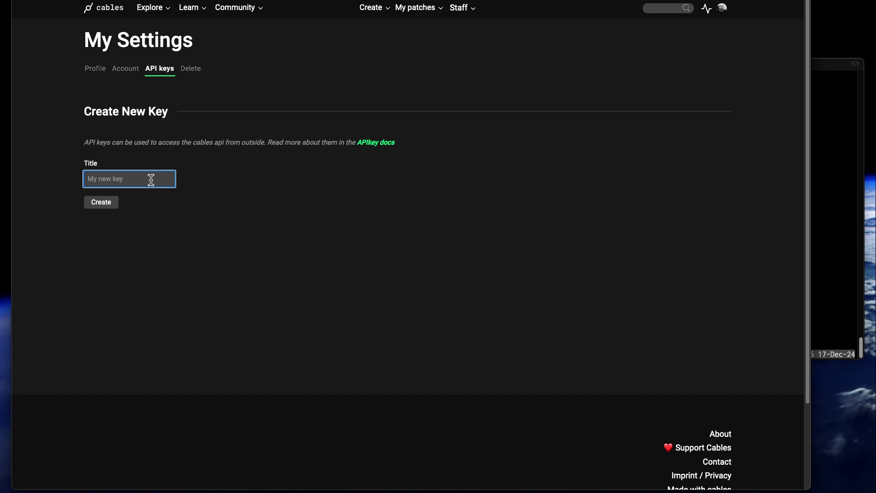
{"action": "type", "text": "tutorial"}
{"action": "left_click", "coordinate": [103, 202]}
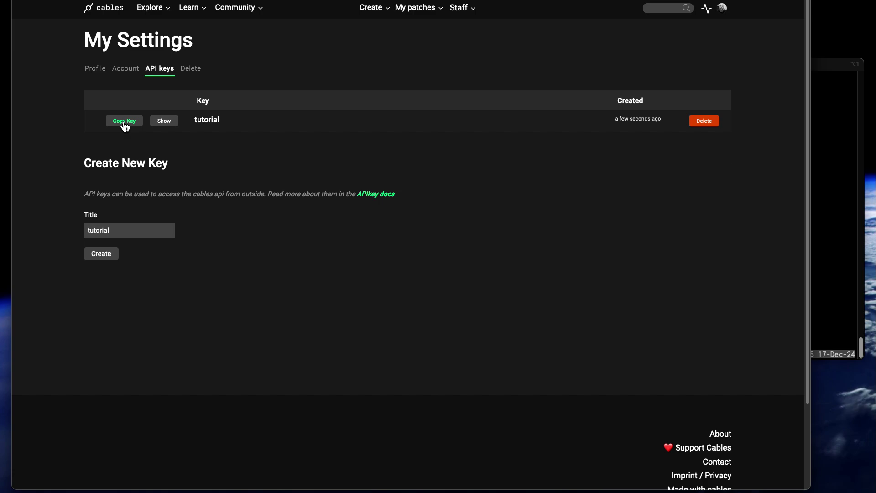
{"action": "left_click", "coordinate": [167, 126]}
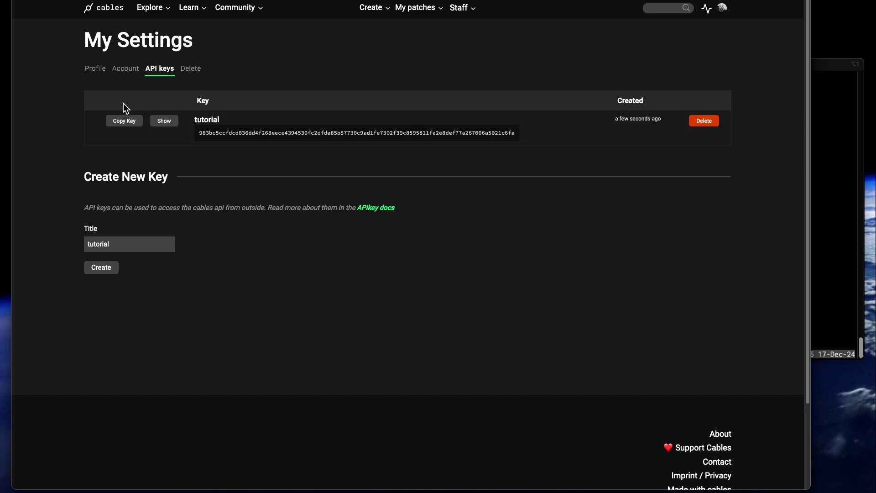
- Switch to the terminal, paste the API key at the apikey prompt, and submit it to start the export
{"action": "left_click", "coordinate": [836, 141]}
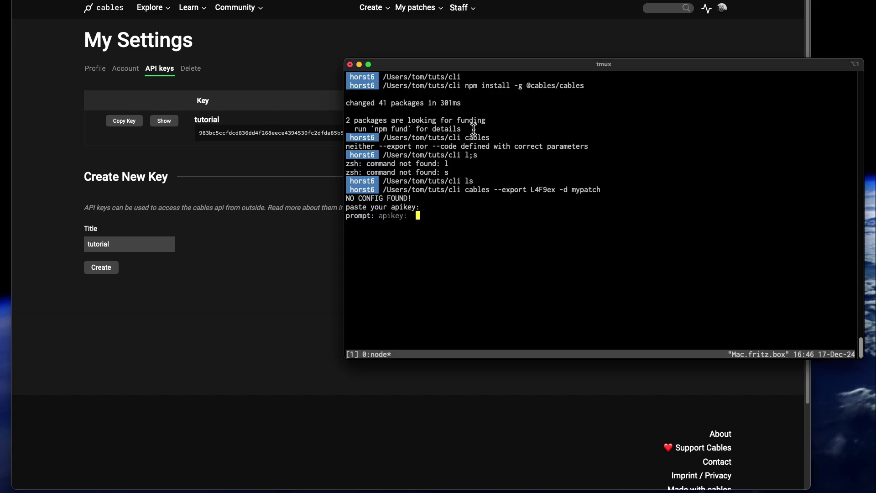
{"action": "key", "text": "super+v"}
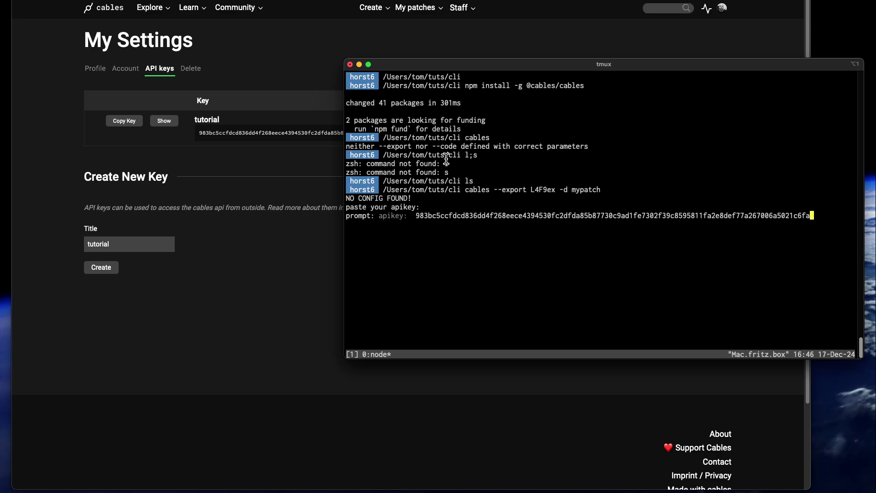
{"action": "key", "text": "Return"}
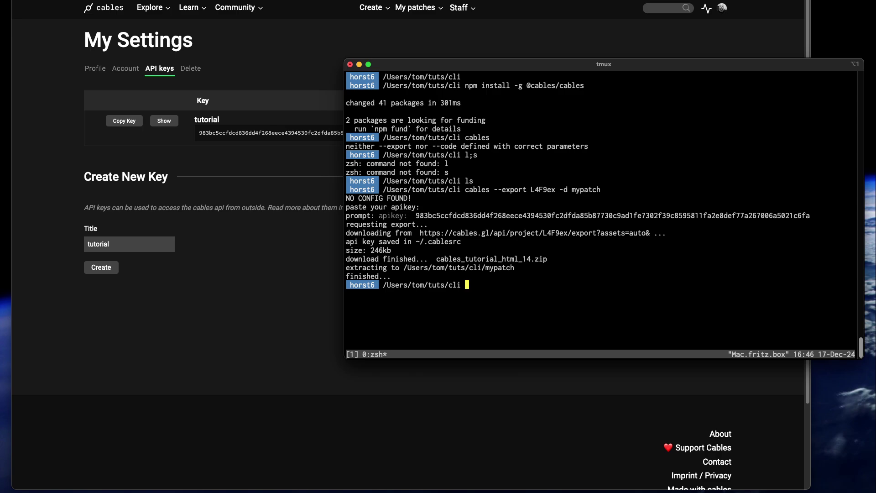
- Review the export output and list the cli directory's contents with ls and ls -lah
{"action": "double_click", "coordinate": [442, 242]}
{"action": "double_click", "coordinate": [362, 270]}
{"action": "left_click", "coordinate": [507, 268]}
{"action": "left_click_drag", "start_coordinate": [559, 190], "coordinate": [600, 189]}
{"action": "left_click", "coordinate": [551, 305]}
{"action": "type", "text": "ls"}
{"action": "key", "text": "Return"}
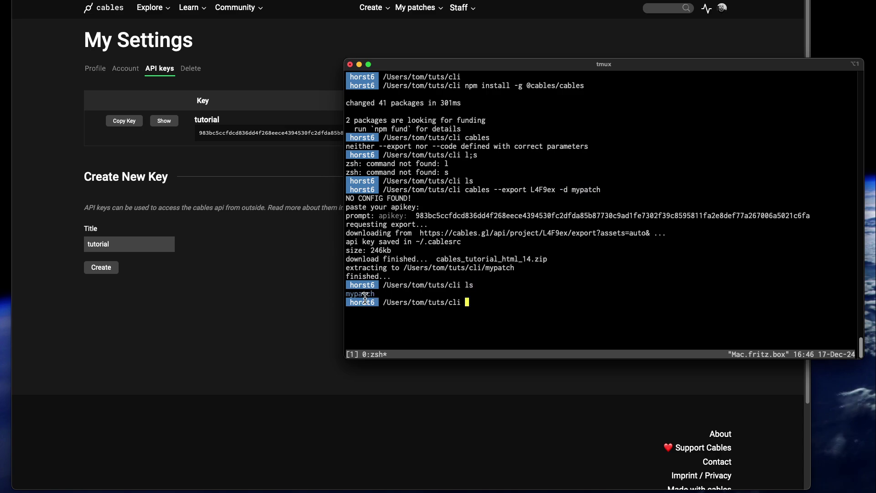
{"action": "type", "text": "ls -lah"}
{"action": "key", "text": "Return"}
- Change into the mypatch directory and list its files with ls and ls -lah
{"action": "type", "text": "cd my"}
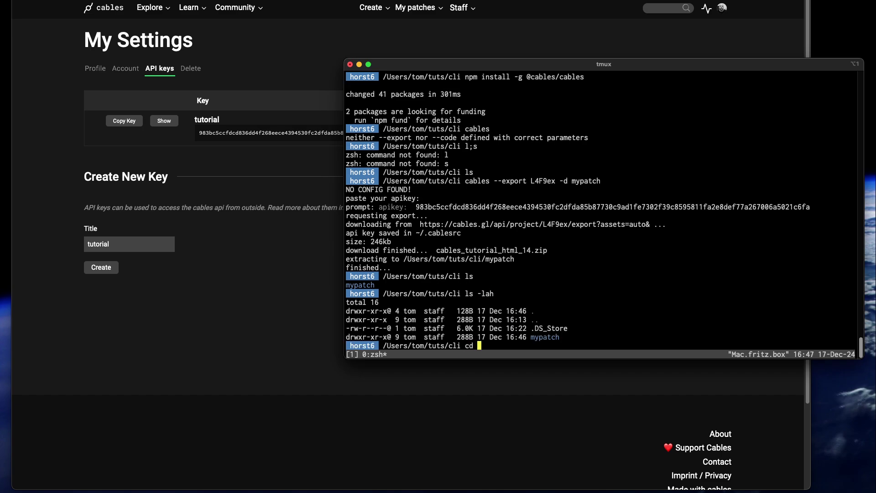
{"action": "key", "text": "Tab"}
{"action": "key", "text": "Return"}
{"action": "type", "text": "ls"}
{"action": "key", "text": "Return"}
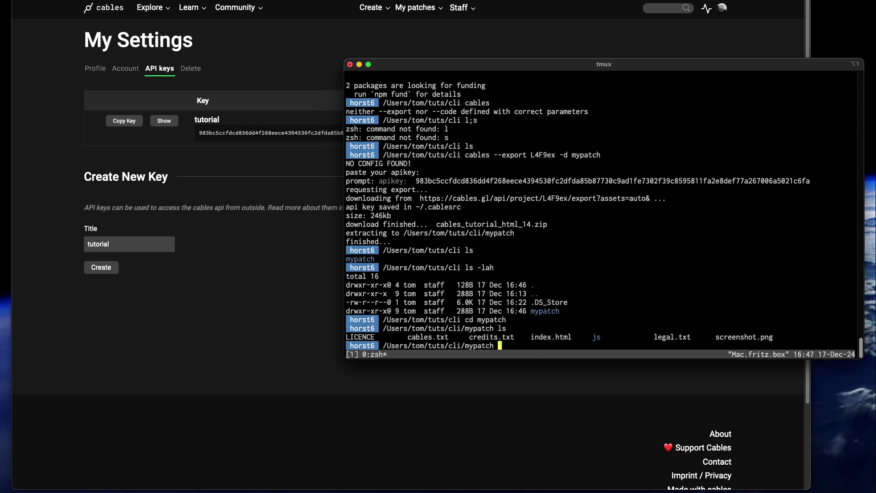
{"action": "type", "text": "ls -lah"}
{"action": "key", "text": "Return"}
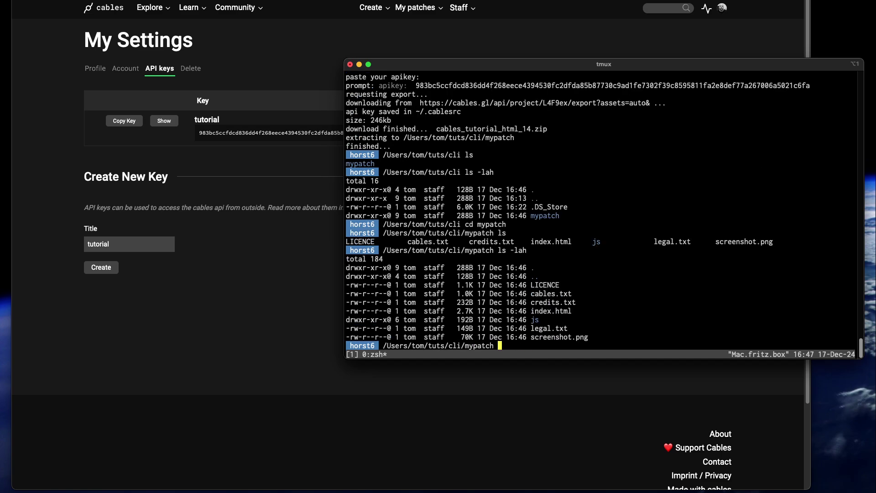
- Open the mypatch folder in Finder with open ., look over the exported files, and close the window
{"action": "type", "text": "open ."}
{"action": "key", "text": "Return"}
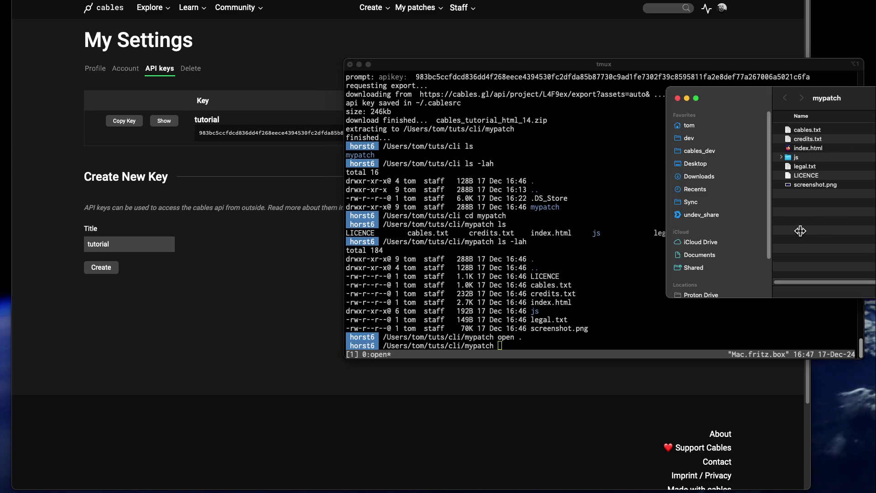
{"action": "left_click_drag", "start_coordinate": [867, 94], "coordinate": [294, 100]}
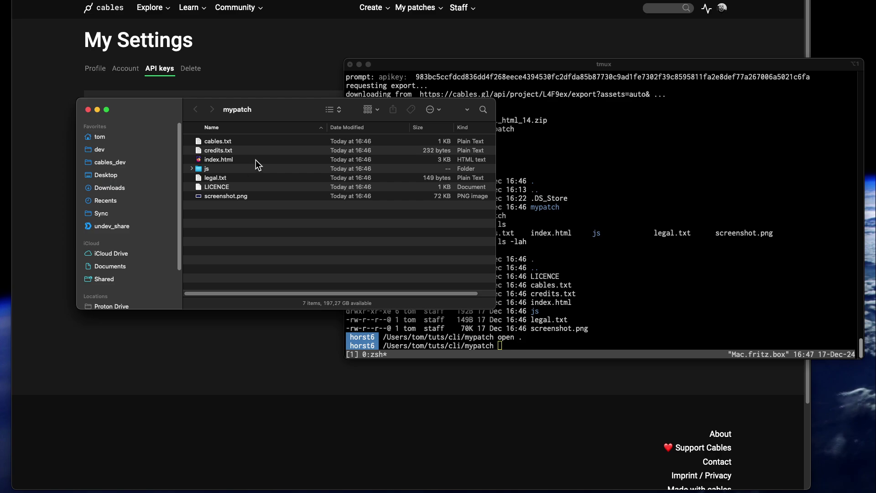
{"action": "key", "text": "super+w"}
- Recall the earlier export command cables --export L4F9ex -d mypatch and run it again
{"action": "type", "text": "cd mypatch"}
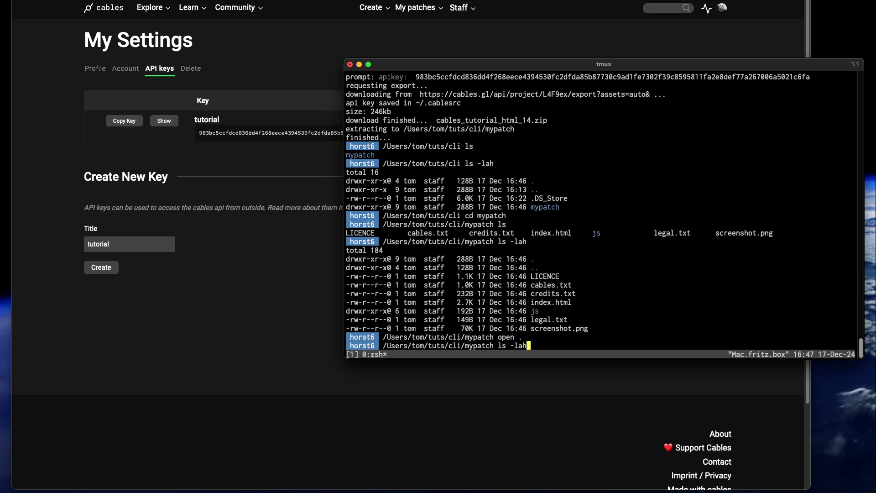
{"action": "key", "text": "Up"}
{"action": "key", "text": "Up"}
{"action": "key", "text": "Up"}
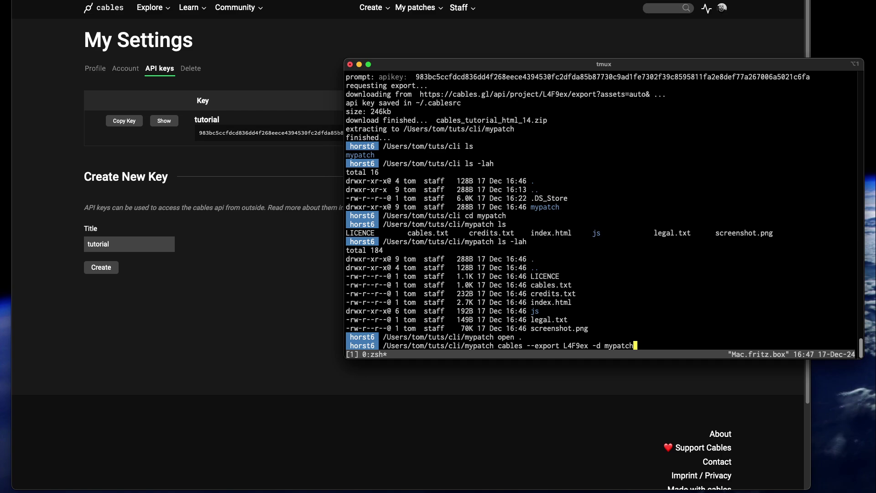
{"action": "key", "text": "Return"}
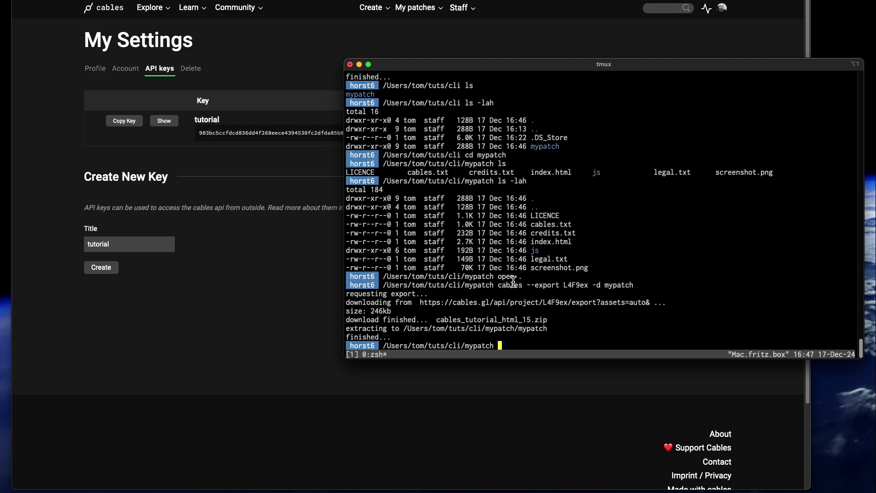
- Copy the cables export command into a new update.sh file in vi, then save and quit
{"action": "left_click_drag", "start_coordinate": [498, 285], "coordinate": [617, 284]}
{"action": "key", "text": "super+c"}
{"action": "type", "text": "qvi update"}
{"action": "type", "text": ".sh"}
{"action": "key", "text": "Return"}
{"action": "key", "text": "i"}
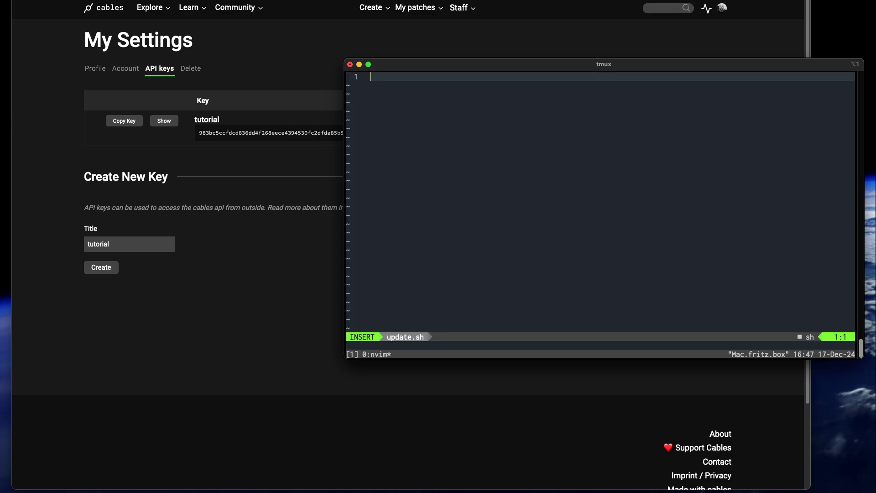
{"action": "key", "text": "super+v"}
{"action": "key", "text": "Escape"}
{"action": "type", "text": ":wq"}
{"action": "key", "text": "Return"}
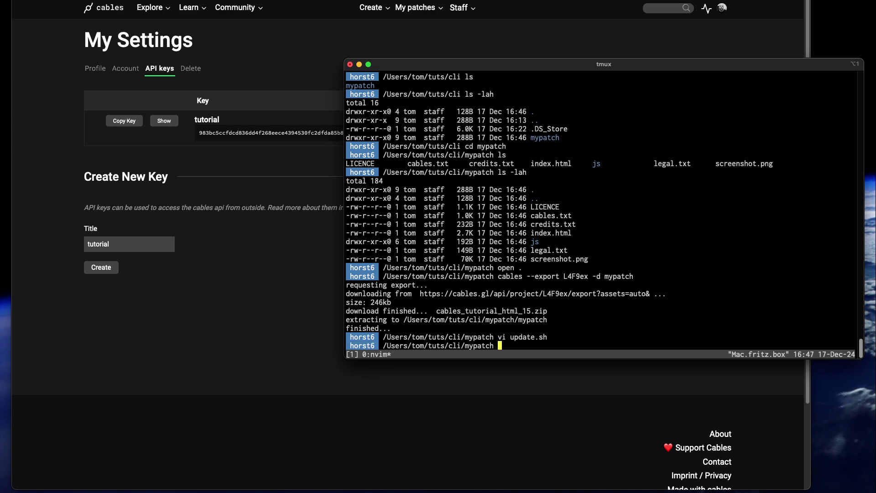
- Try to make update.sh executable with chmod +ax update.sh
{"action": "type", "text": "chmod ax"}
{"action": "key", "text": "Left"}
{"action": "key", "text": "Left"}
{"action": "type", "text": "+"}
{"action": "key", "text": "Right"}
{"action": "key", "text": "Right"}
{"action": "type", "text": "up"}
{"action": "key", "text": "Tab"}
{"action": "key", "text": "Return"}
- Correct the recalled command to chmod a+x update.sh and run it to make the script executable
{"action": "key", "text": "Up"}
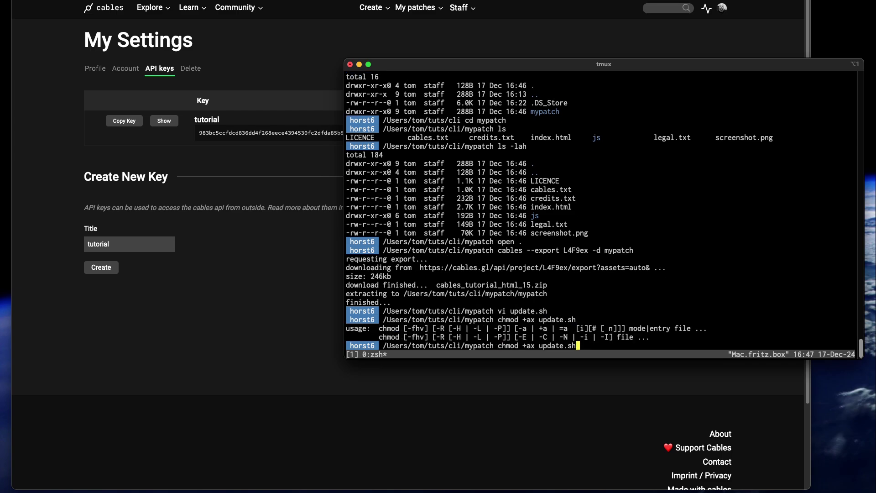
{"action": "key", "text": "Left"}
{"action": "key", "text": "Left"}
{"action": "key", "text": "Left"}
{"action": "key", "text": "Left"}
{"action": "key", "text": "Left"}
{"action": "key", "text": "Left"}
{"action": "key", "text": "Left"}
{"action": "key", "text": "Left"}
{"action": "key", "text": "Left"}
{"action": "key", "text": "Left"}
{"action": "key", "text": "Left"}
{"action": "key", "text": "Left"}
{"action": "key", "text": "Left"}
{"action": "key", "text": "Delete"}
{"action": "key", "text": "Right"}
{"action": "type", "text": "+"}
{"action": "key", "text": "Return"}
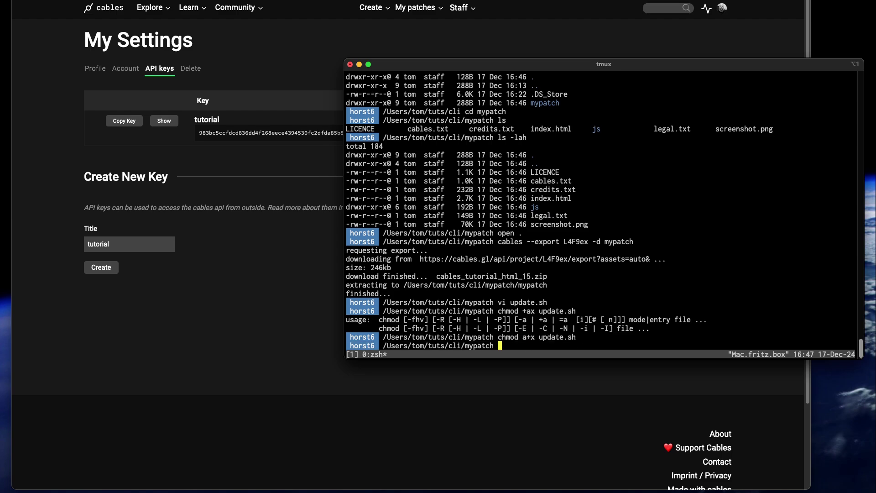
- Run ./update.sh twice to export the patch again with the script
{"action": "type", "text": "./update.sh"}
{"action": "key", "text": "Return"}
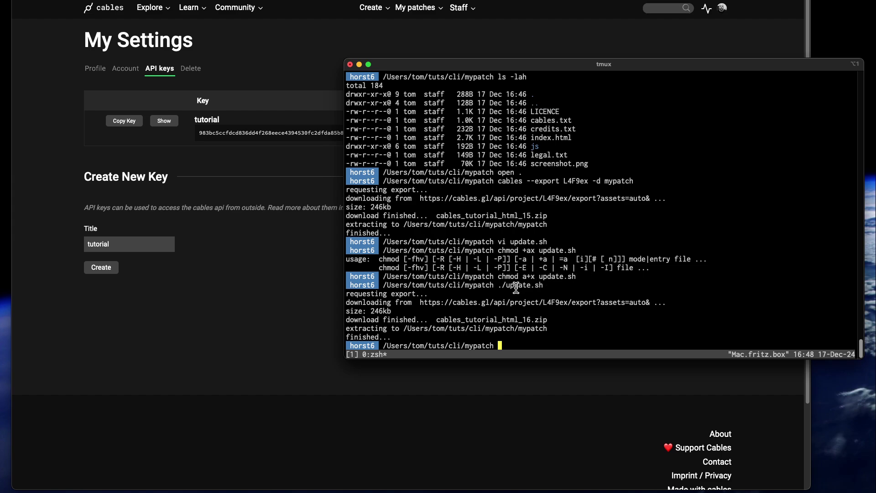
{"action": "key", "text": "Return"}
{"action": "key", "text": "Return"}
{"action": "key", "text": "Return"}
{"action": "type", "text": "./yup"}
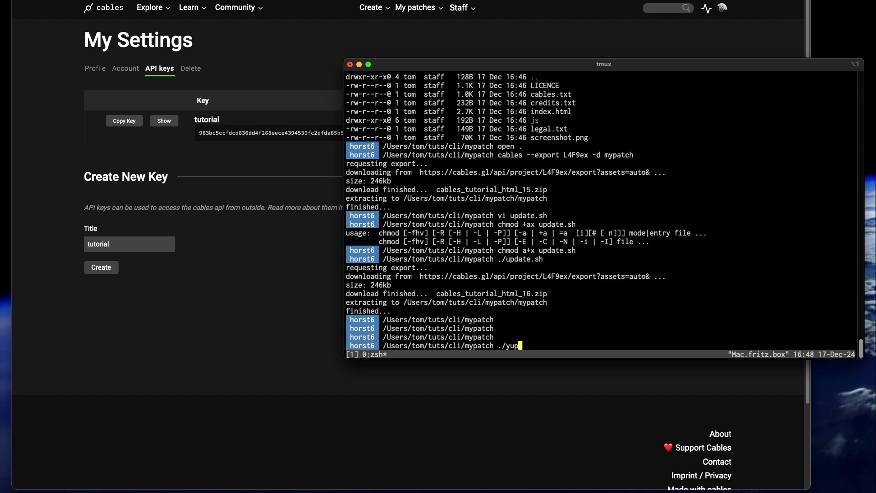
{"action": "key", "text": "BackSpace"}
{"action": "key", "text": "BackSpace"}
{"action": "type", "text": "update.sh"}
{"action": "key", "text": "Return"}
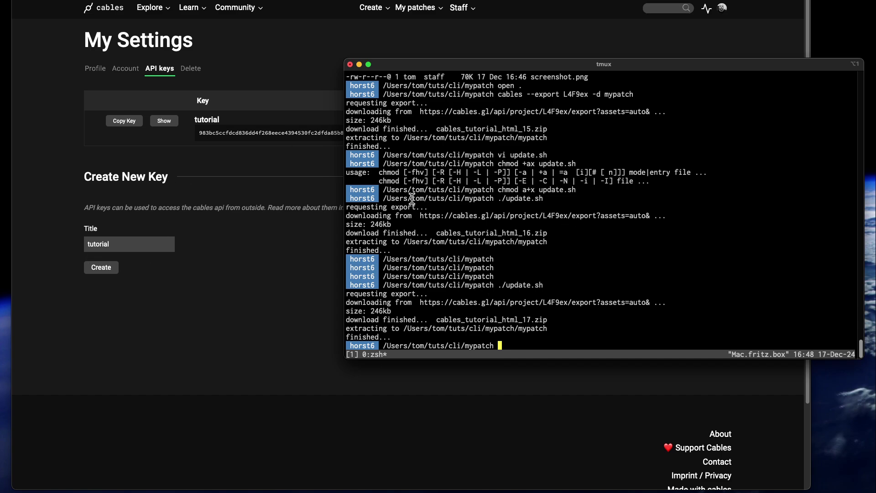
- Open the current mypatch folder in Finder with open . and view the exported page in the browser
{"action": "type", "text": "open ."}
{"action": "key", "text": "Return"}
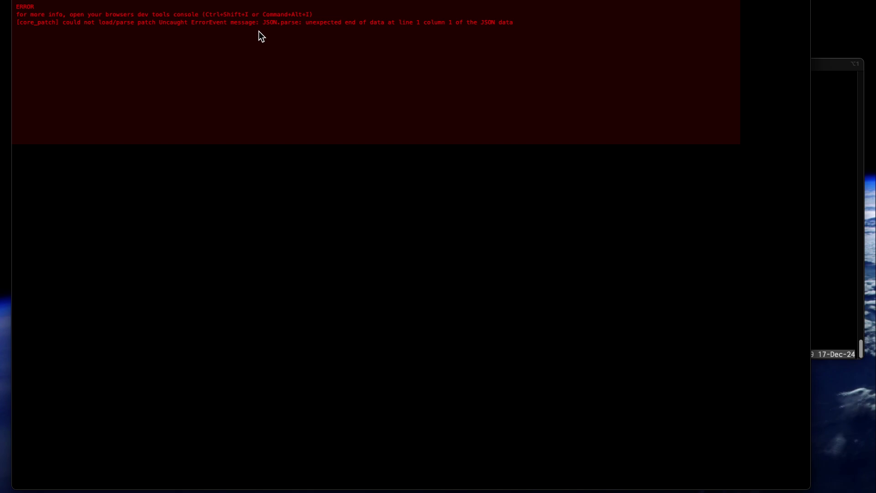
- Switch to the npm http-server page and read its description and installation instructions, including running it with npx
{"action": "key", "text": "ctrl+Tab"}
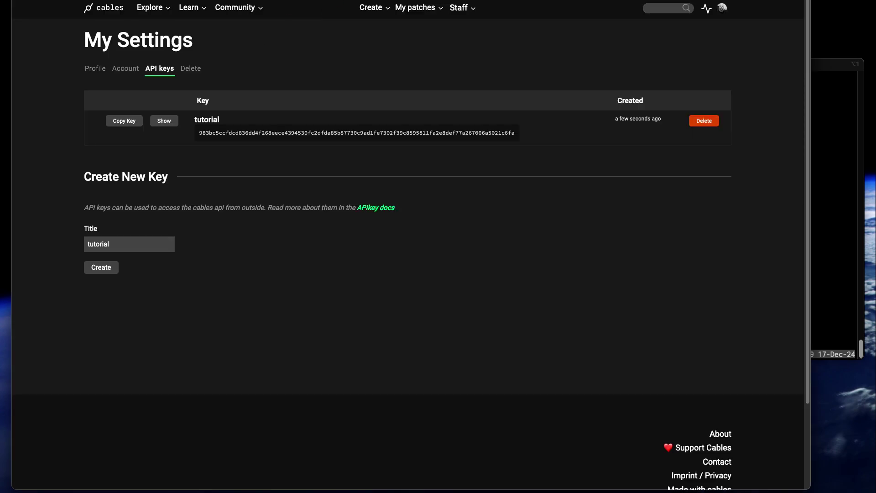
{"action": "left_click", "coordinate": [348, 0]}
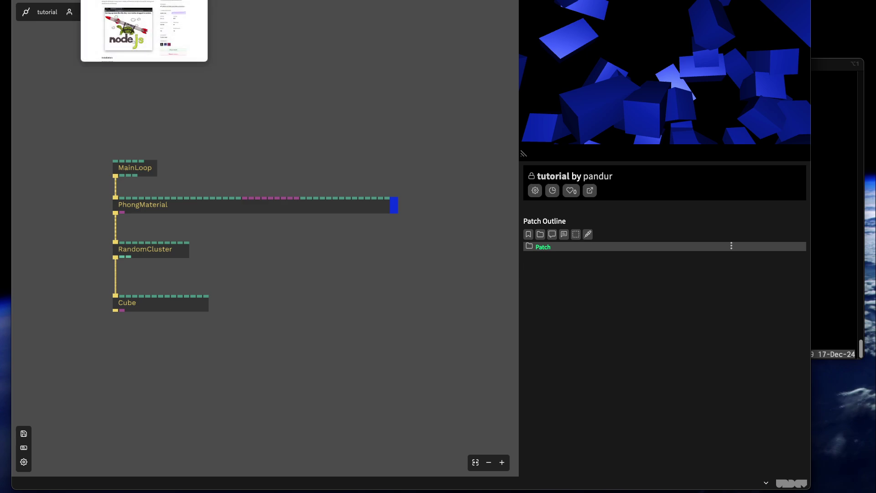
{"action": "left_click", "coordinate": [144, 0]}
{"action": "scroll", "coordinate": [215, 119], "scroll_direction": "up", "scroll_amount": 4}
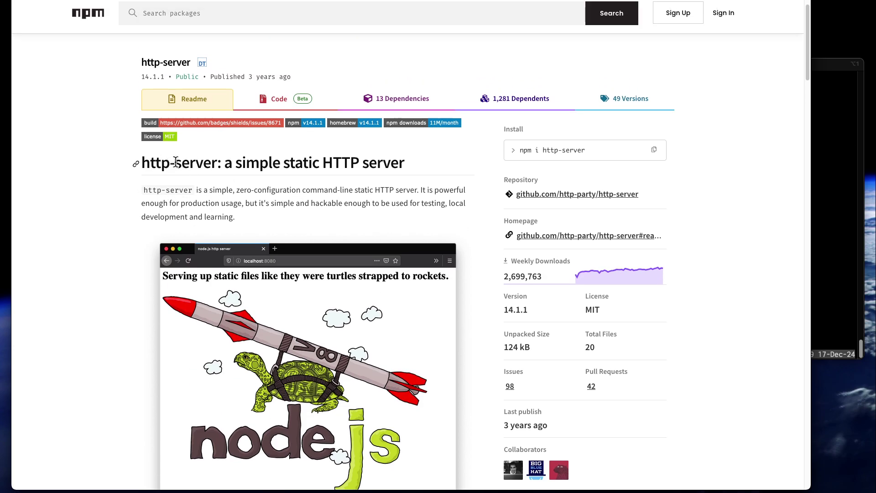
{"action": "double_click", "coordinate": [183, 164]}
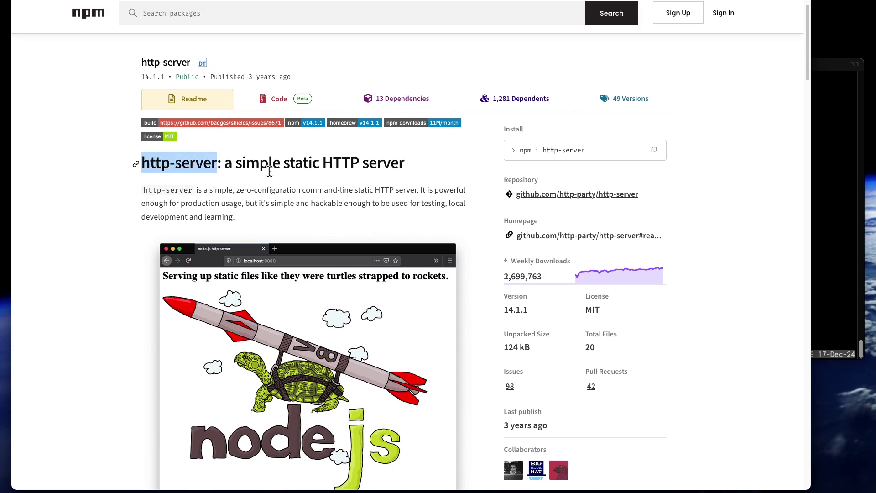
{"action": "scroll", "coordinate": [269, 171], "scroll_direction": "down", "scroll_amount": 4}
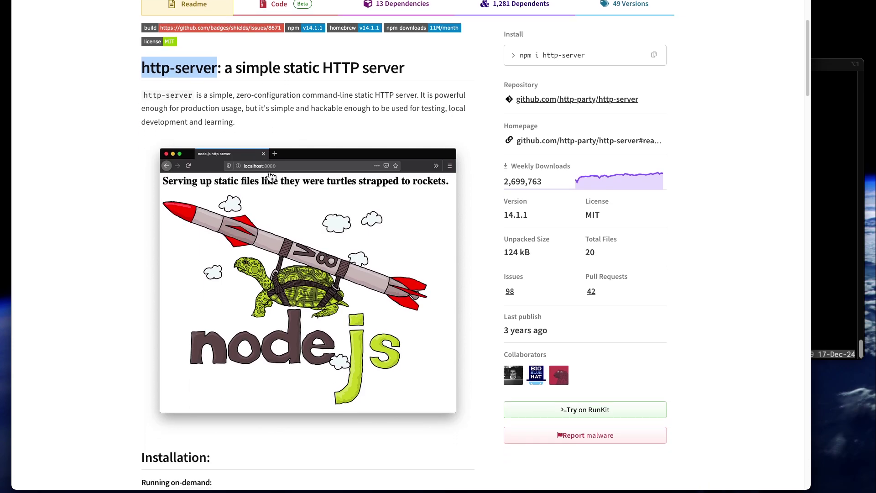
{"action": "scroll", "coordinate": [275, 166], "scroll_direction": "down", "scroll_amount": 1}
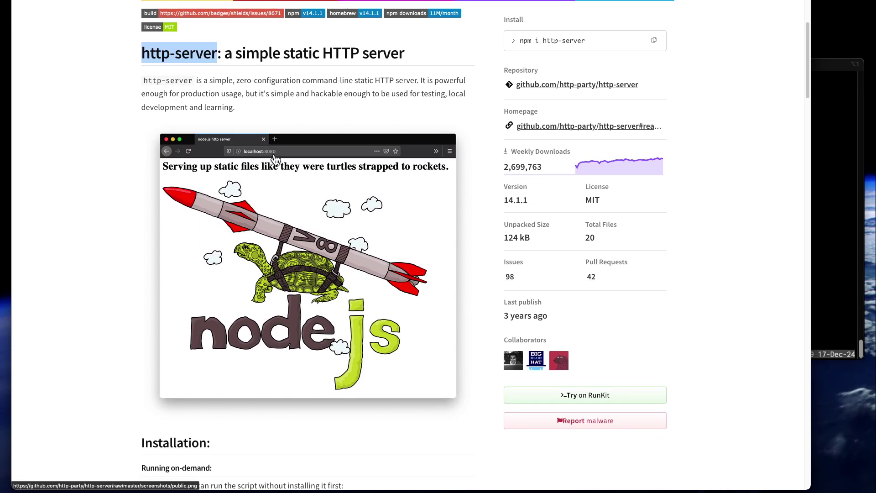
{"action": "scroll", "coordinate": [276, 162], "scroll_direction": "down", "scroll_amount": 4}
{"action": "scroll", "coordinate": [275, 160], "scroll_direction": "down", "scroll_amount": 6}
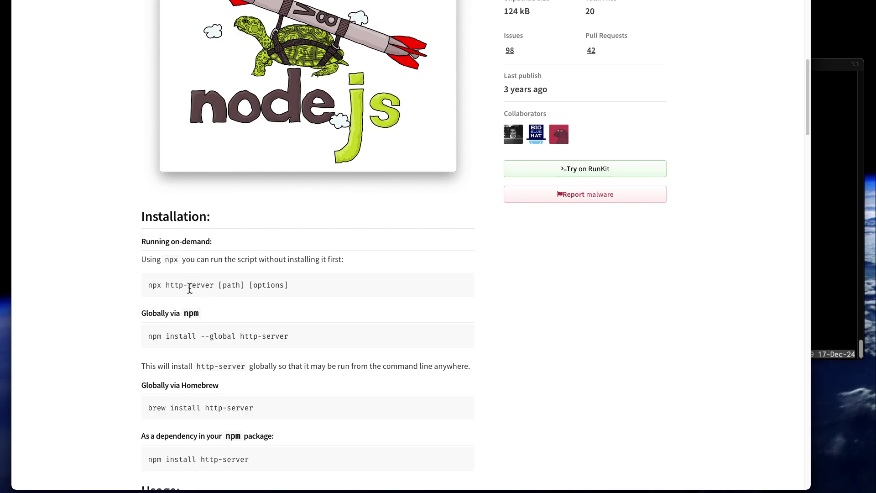
- In the terminal, go up to the cli folder and move update.sh out of mypatch into it with mv mypatch/update.sh
{"action": "left_click", "coordinate": [833, 263]}
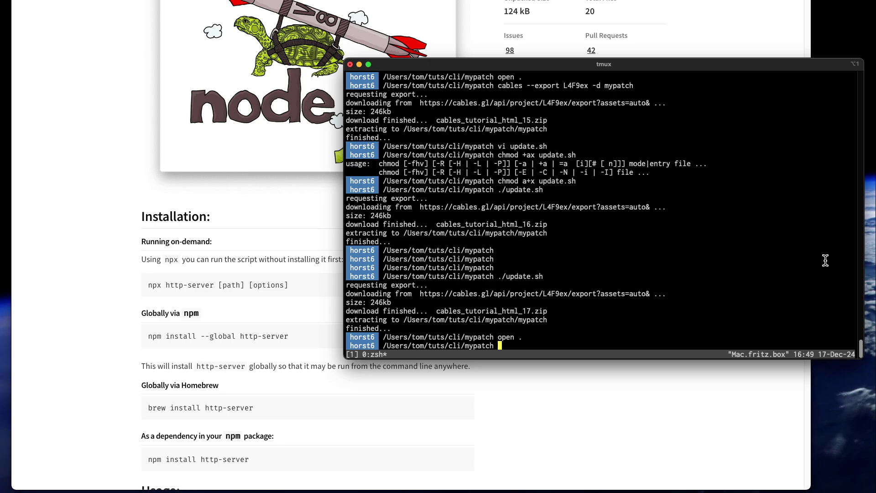
{"action": "type", "text": "ls"}
{"action": "key", "text": "Return"}
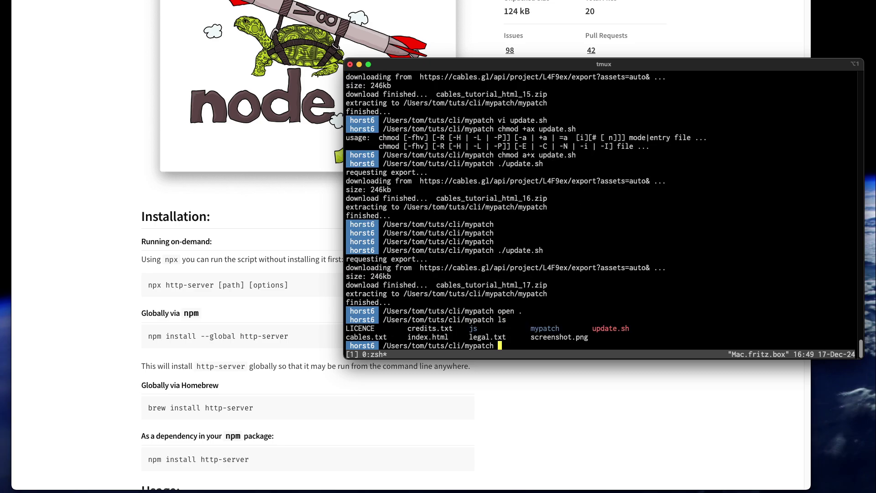
{"action": "type", "text": "cd .."}
{"action": "key", "text": "Return"}
{"action": "type", "text": "ls"}
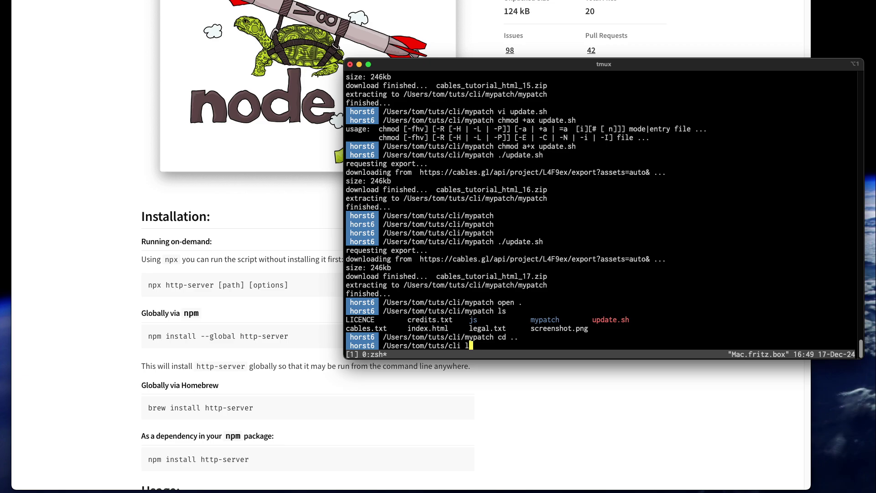
{"action": "key", "text": "Return"}
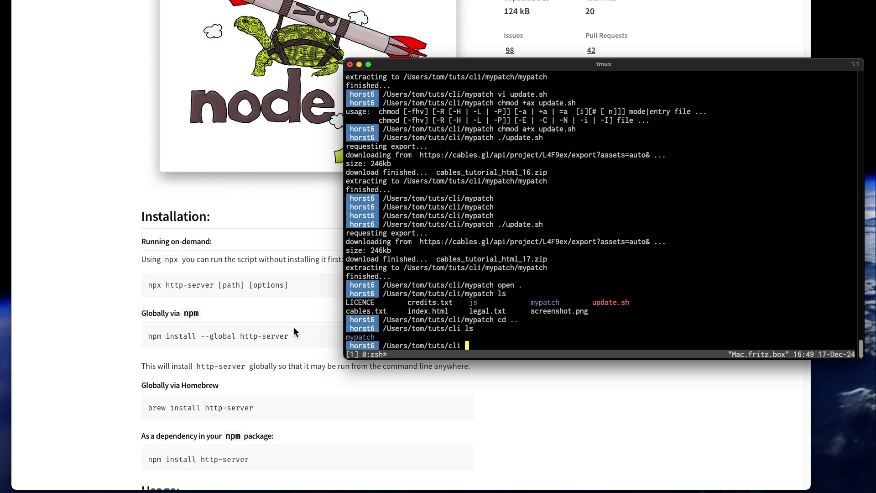
{"action": "type", "text": "mv mypatch/update.sh ."}
{"action": "key", "text": "Return"}
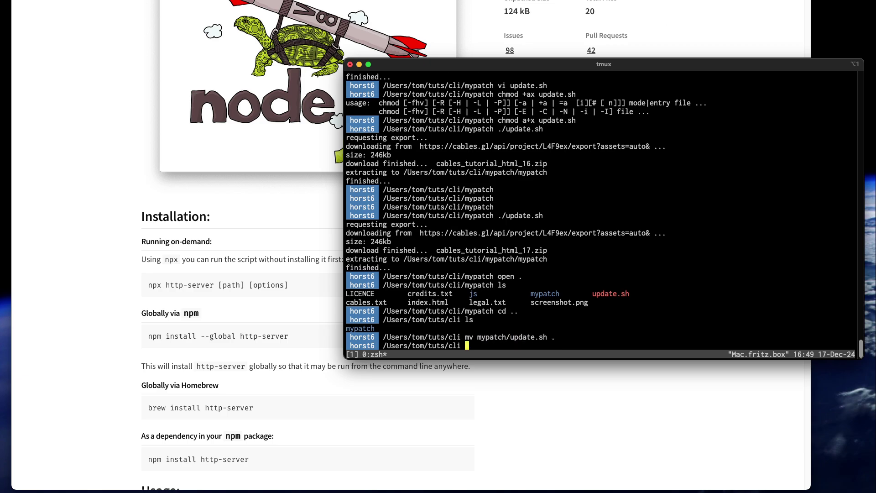
- Open the cli folder in Finder with open ., inspect the contents of mypatch, and close the Finder windows
{"action": "type", "text": "open ."}
{"action": "key", "text": "Return"}
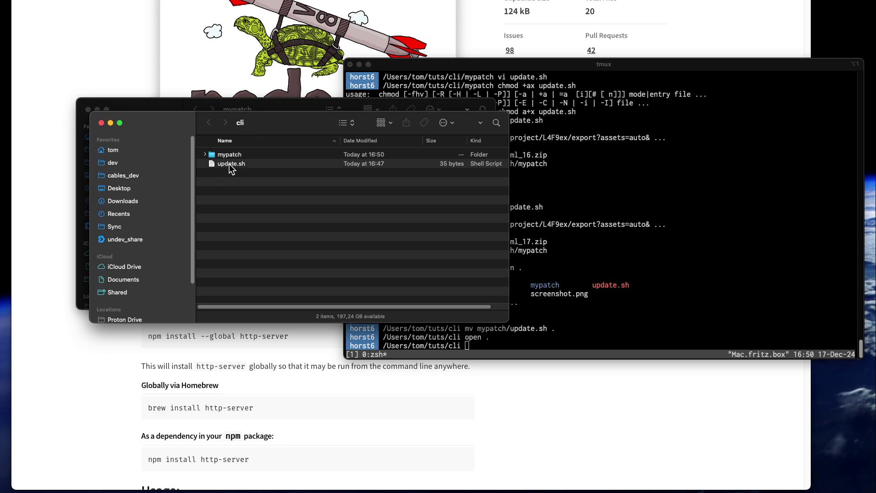
{"action": "left_click", "coordinate": [204, 155]}
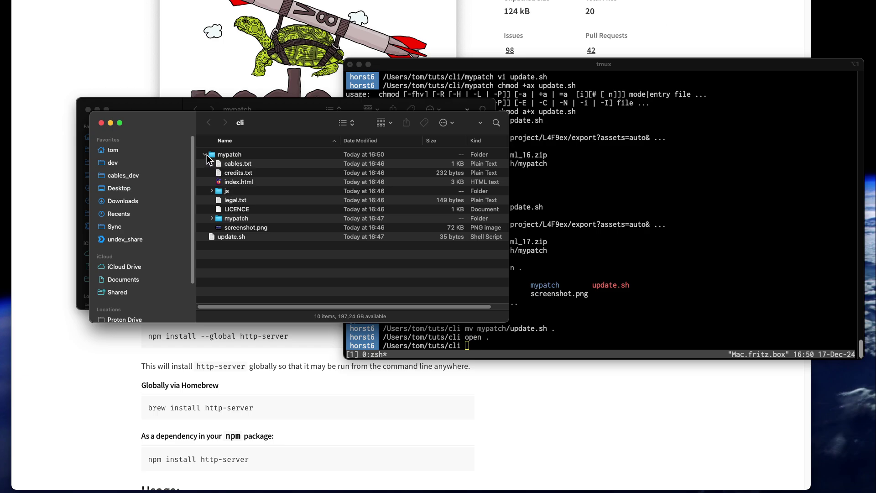
{"action": "left_click", "coordinate": [205, 155]}
{"action": "left_click", "coordinate": [88, 111]}
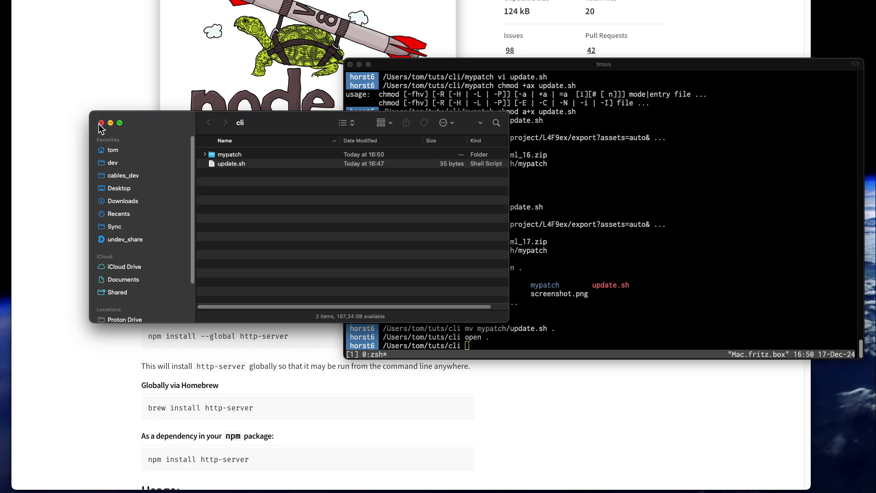
{"action": "left_click", "coordinate": [101, 122]}
- Serve the mypatch folder from the terminal with npx http-server mypatch
{"action": "left_click", "coordinate": [594, 263]}
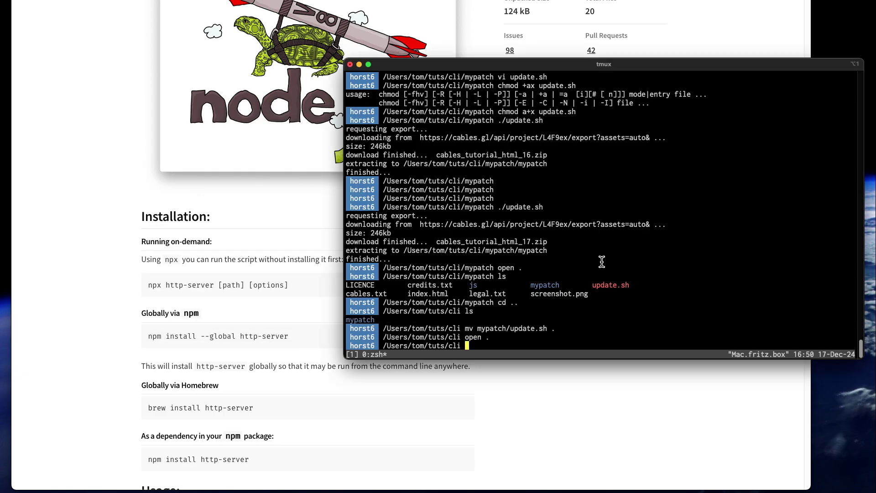
{"action": "type", "text": "npx http-v"}
{"action": "type", "text": "erver "}
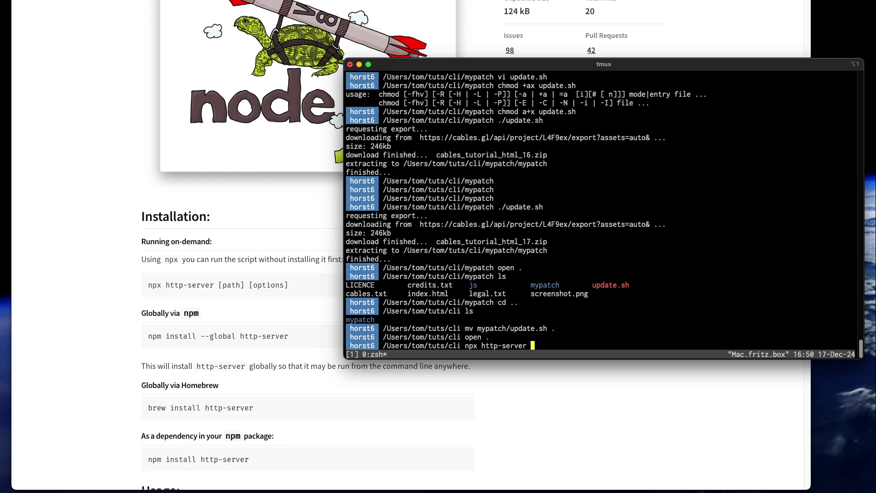
{"action": "type", "text": "mypatch/"}
{"action": "key", "text": "Return"}
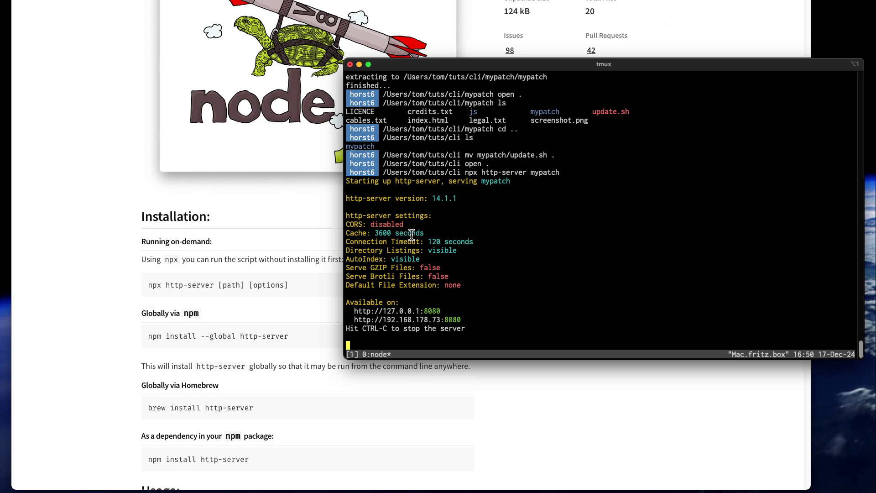
{"action": "mouse_move", "coordinate": [355, 311]}
{"action": "left_mouse_down"}
{"action": "mouse_move", "coordinate": [461, 319]}
{"action": "mouse_move", "coordinate": [351, 311]}
{"action": "left_mouse_up"}
{"action": "key", "text": "super+c"}
{"action": "left_click", "coordinate": [360, 315]}
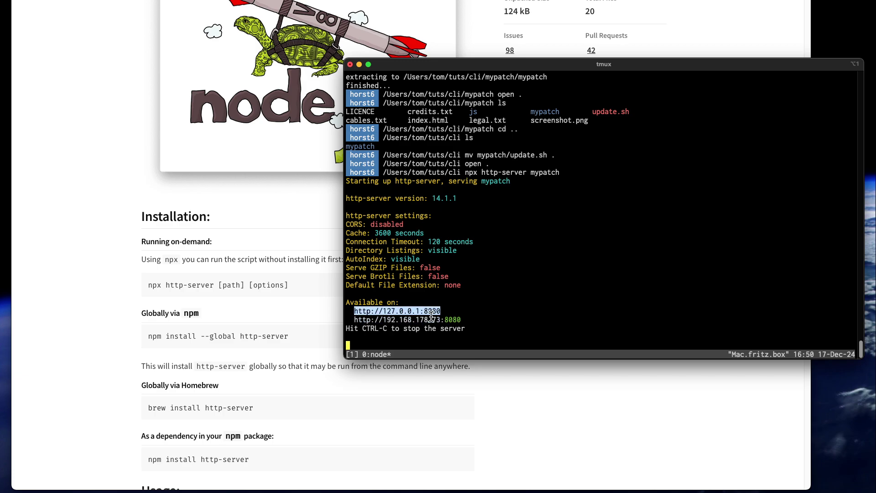
{"action": "left_click", "coordinate": [66, 200]}
{"action": "key", "text": "super+t"}
{"action": "key", "text": "super+v"}
{"action": "key", "text": "Return"}
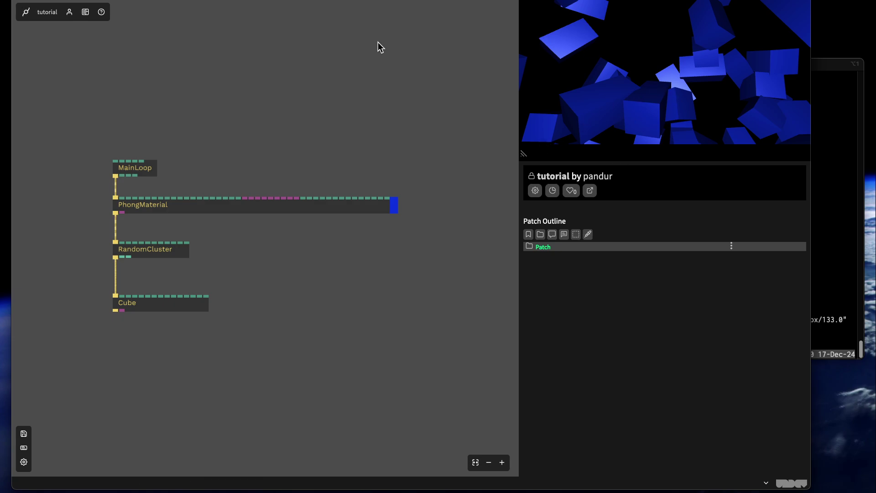
{"action": "double_click", "coordinate": [548, 24]}
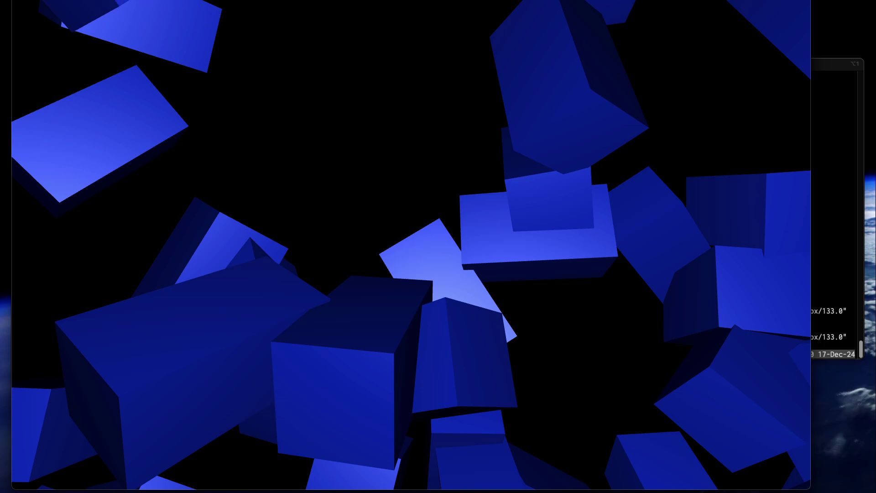
- Open a second tmux window in the terminal and change into the tuts/cli/mypatch folder
{"action": "left_click", "coordinate": [830, 249]}
{"action": "key", "text": "ctrl+b"}
{"action": "type", "text": "c"}
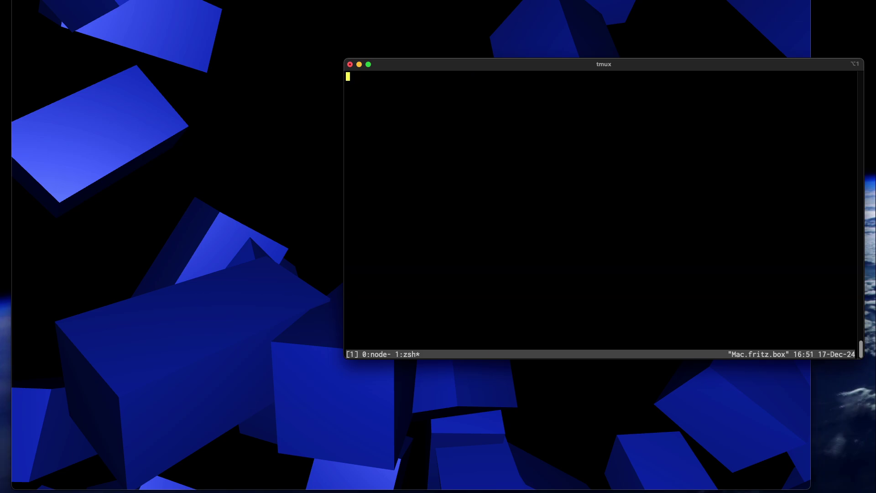
{"action": "type", "text": "cd tuts"}
{"action": "key", "text": "Return"}
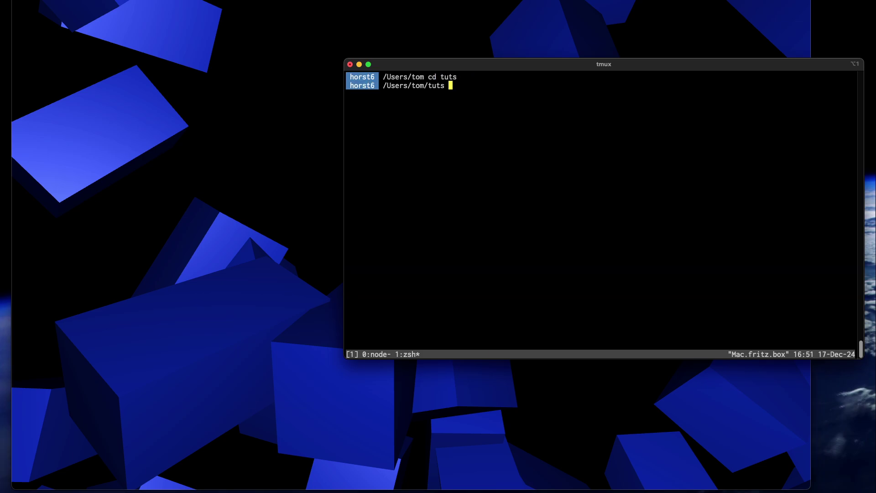
{"action": "type", "text": "cd cli"}
{"action": "key", "text": "Return"}
{"action": "type", "text": "ls"}
{"action": "key", "text": "Return"}
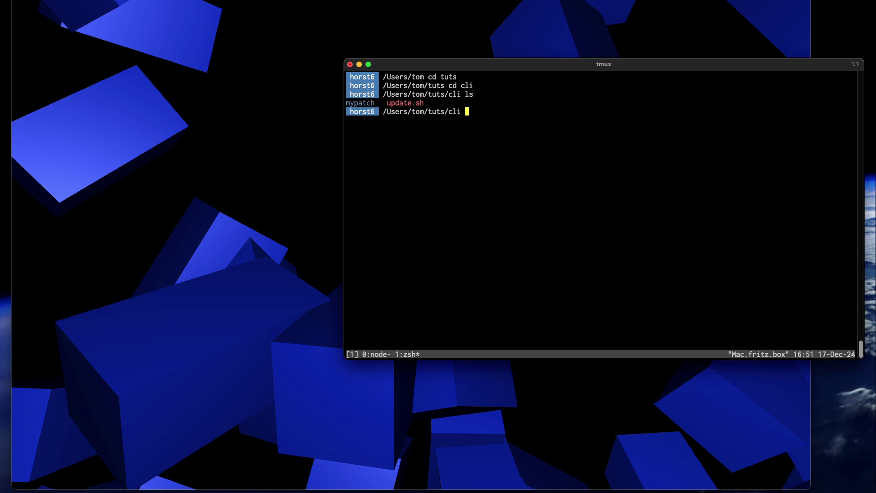
{"action": "type", "text": "cd mypatch"}
{"action": "key", "text": "Return"}
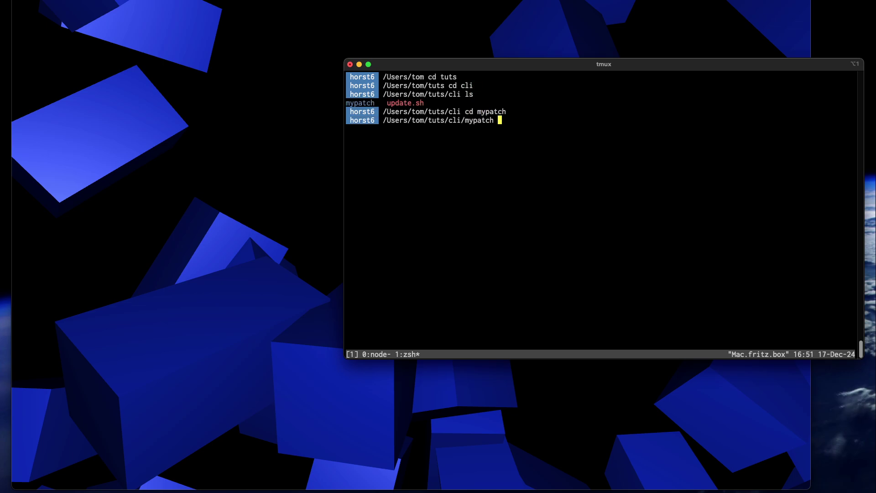
- Open index.html in vi and insert empty lines above the glcanvas element in the body
{"action": "type", "text": "vi i"}
{"action": "key", "text": "Tab"}
{"action": "key", "text": "Return"}
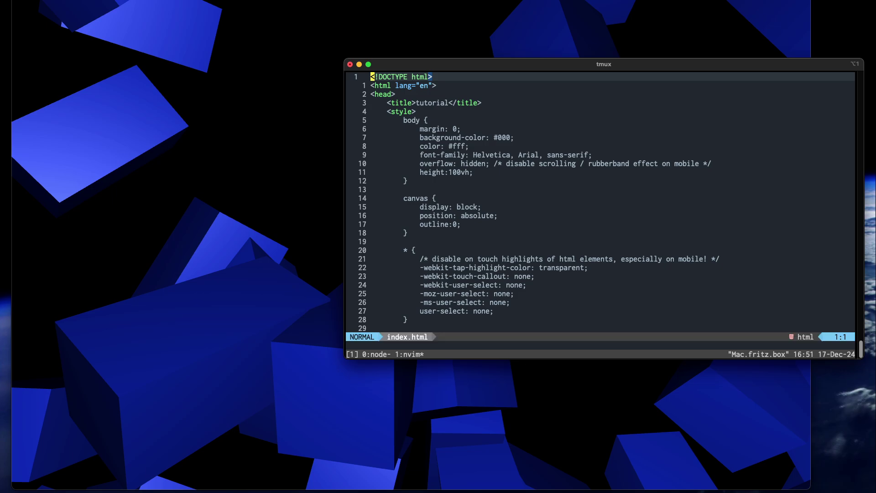
{"action": "key", "text": "j"}
{"action": "key", "text": "j"}
{"action": "key", "text": "j"}
{"action": "key", "text": "j"}
{"action": "key", "text": "j"}
{"action": "key", "text": "j"}
{"action": "key", "text": "j"}
{"action": "key", "text": "j"}
{"action": "key", "text": "j"}
{"action": "key", "text": "j"}
{"action": "key", "text": "j"}
{"action": "key", "text": "j"}
{"action": "key", "text": "j"}
{"action": "key", "text": "j"}
{"action": "key", "text": "j"}
{"action": "key", "text": "j"}
{"action": "key", "text": "j"}
{"action": "key", "text": "j"}
{"action": "key", "text": "j"}
{"action": "key", "text": "j"}
{"action": "key", "text": "i"}
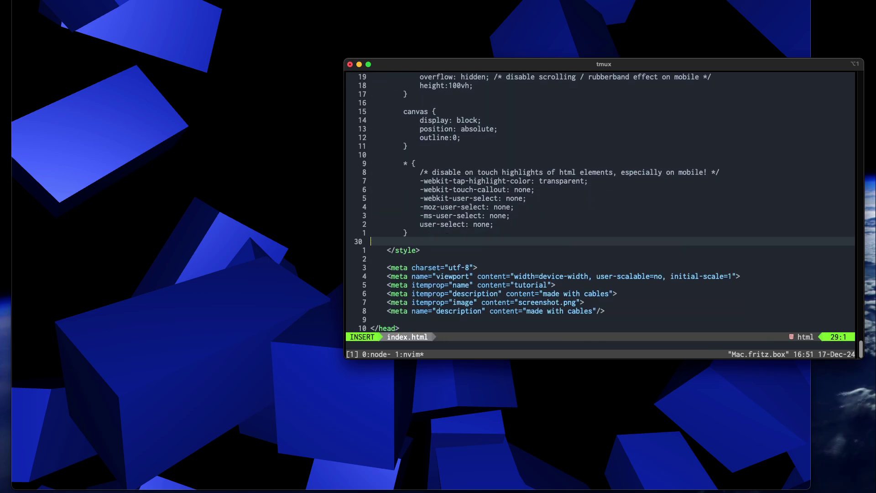
{"action": "key", "text": "Down"}
{"action": "key", "text": "Down"}
{"action": "key", "text": "Down"}
{"action": "key", "text": "Down"}
{"action": "key", "text": "Down"}
{"action": "key", "text": "Down"}
{"action": "key", "text": "Down"}
{"action": "key", "text": "Down"}
{"action": "key", "text": "Down"}
{"action": "key", "text": "Down"}
{"action": "key", "text": "Down"}
{"action": "key", "text": "Down"}
{"action": "key", "text": "Down"}
{"action": "key", "text": "Down"}
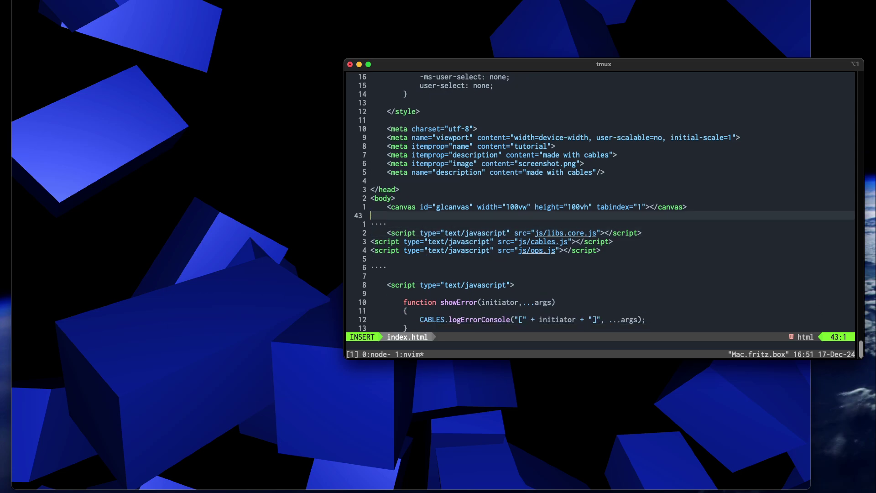
{"action": "key", "text": "Up"}
{"action": "key", "text": "Return"}
{"action": "key", "text": "Return"}
{"action": "key", "text": "Return"}
{"action": "key", "text": "Up"}
{"action": "key", "text": "Up"}
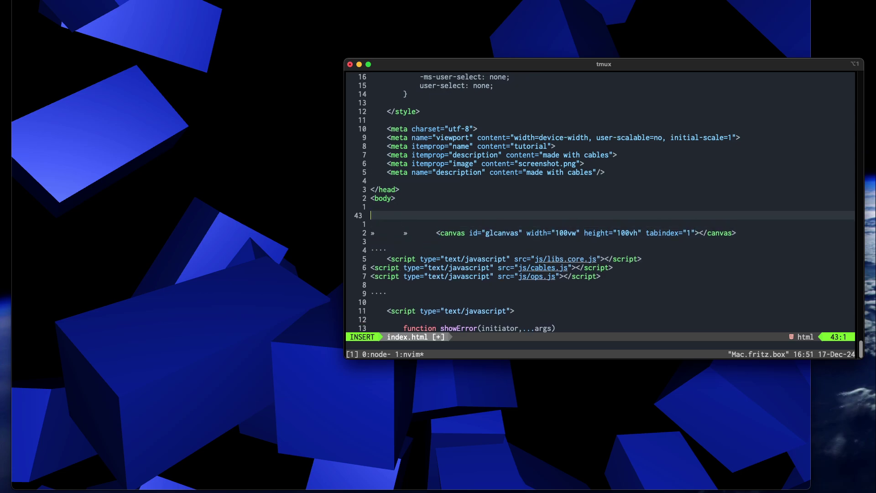
- Add the heading <h1>Hello!</h1> above the canvas, save and quit index.html, and reload the served page in the browser
{"action": "key", "text": "Tab"}
{"action": "key", "text": "Tab"}
{"action": "type", "text": "<h1>Hello!</h1>"}
{"action": "key", "text": "Escape"}
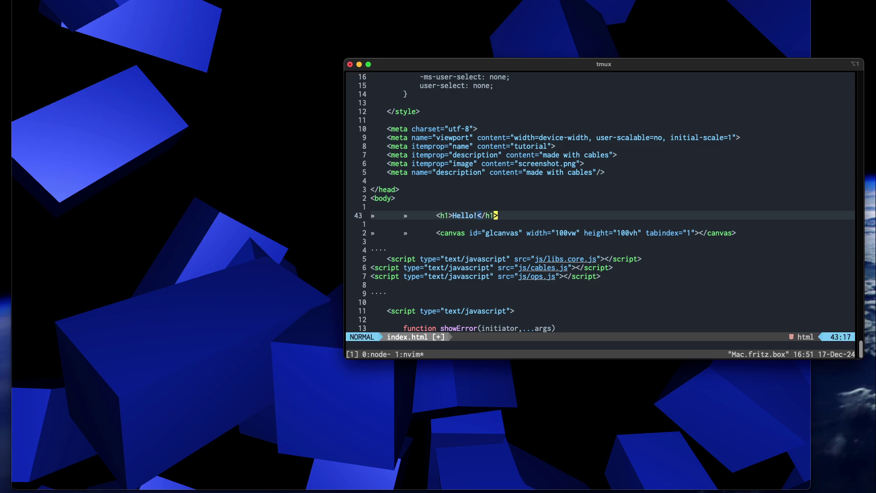
{"action": "type", "text": ":wq"}
{"action": "key", "text": "Return"}
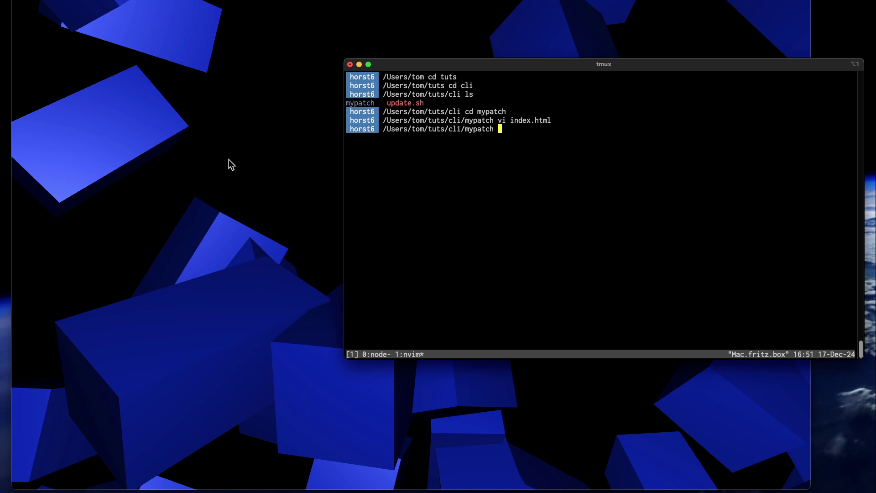
{"action": "left_click", "coordinate": [251, 141]}
{"action": "key", "text": "super+r"}
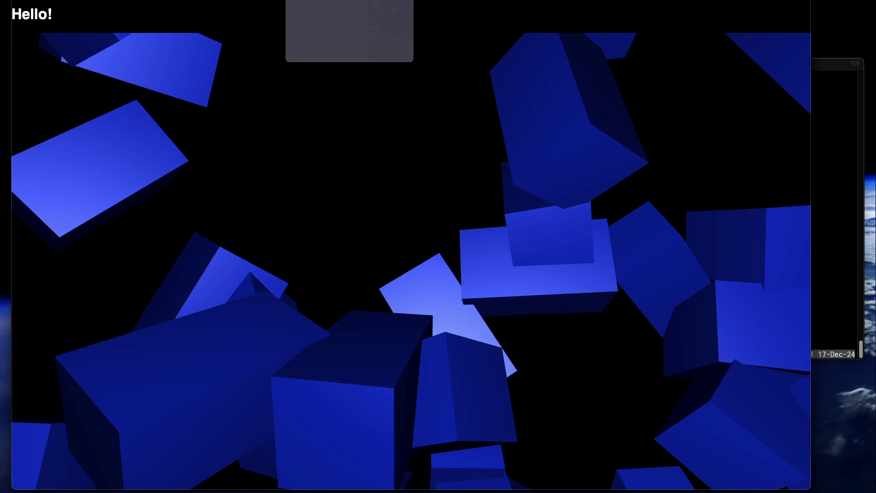
- Switch to the cables editor, change the PhongMaterial diffuse color to green, and save the patch
{"action": "left_click", "coordinate": [332, 0]}
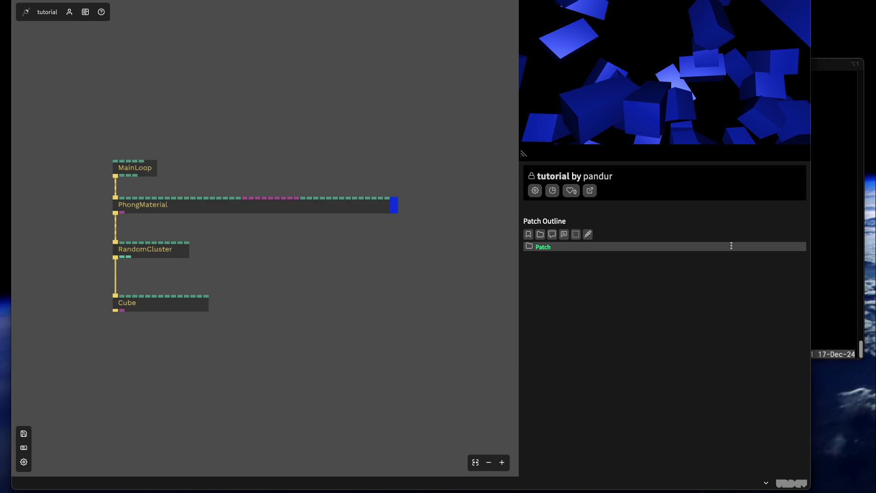
{"action": "left_click", "coordinate": [223, 203]}
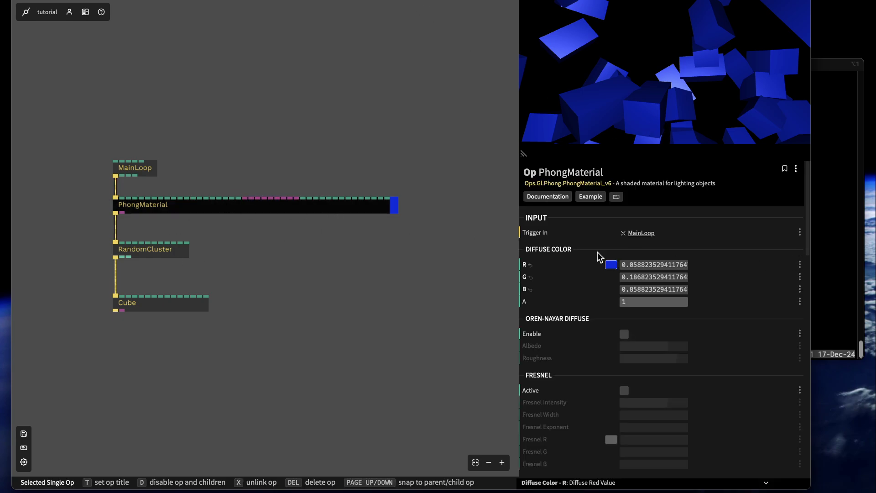
{"action": "left_click", "coordinate": [611, 265]}
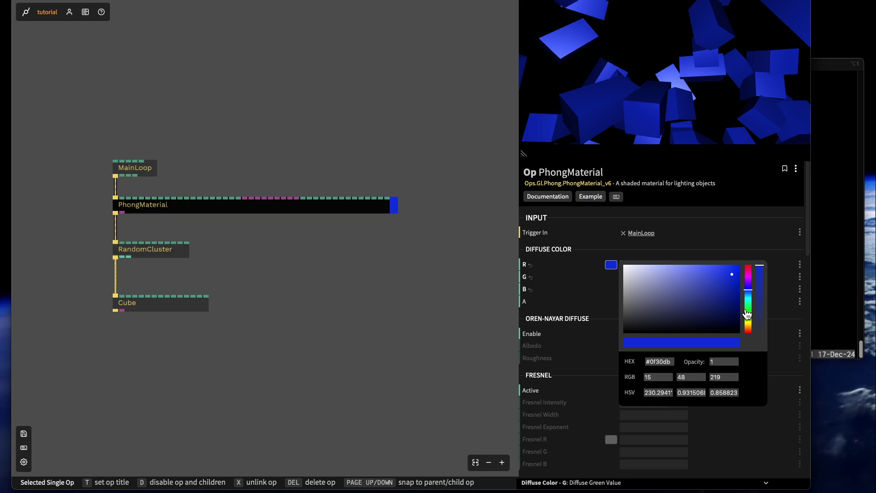
{"action": "left_click", "coordinate": [747, 314]}
{"action": "left_click_drag", "start_coordinate": [399, 254], "coordinate": [255, 270]}
{"action": "key", "text": "ctrl+s"}
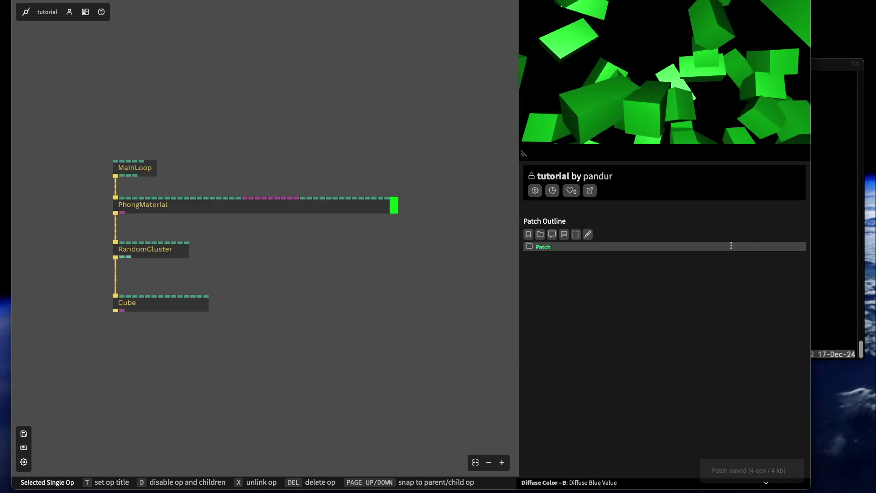
- In the terminal, go back up to the cli folder and run ./update.sh to export the changed patch
{"action": "left_click", "coordinate": [845, 164]}
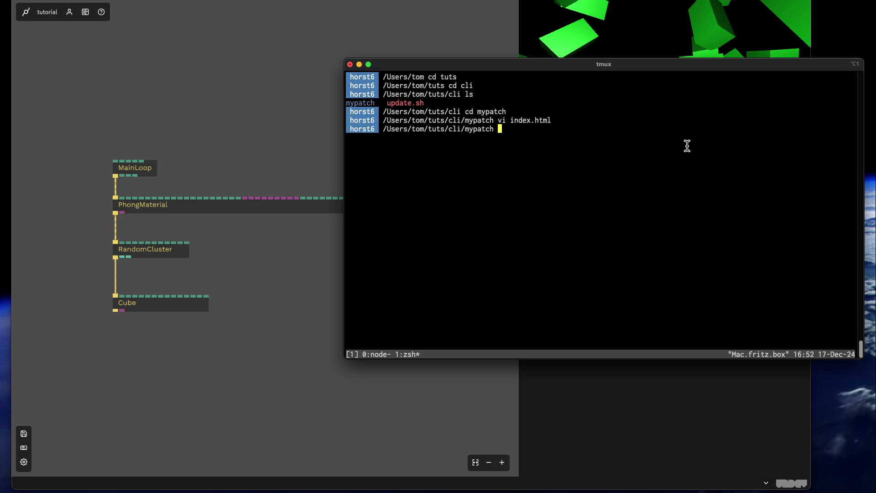
{"action": "type", "text": "./up"}
{"action": "key", "text": "ctrl+c"}
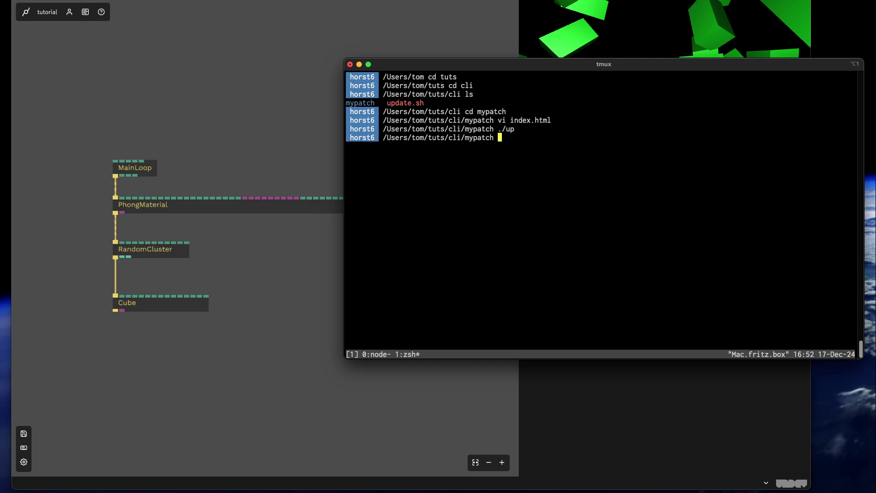
{"action": "type", "text": "cd .."}
{"action": "key", "text": "Return"}
{"action": "type", "text": "./up"}
{"action": "key", "text": "Tab"}
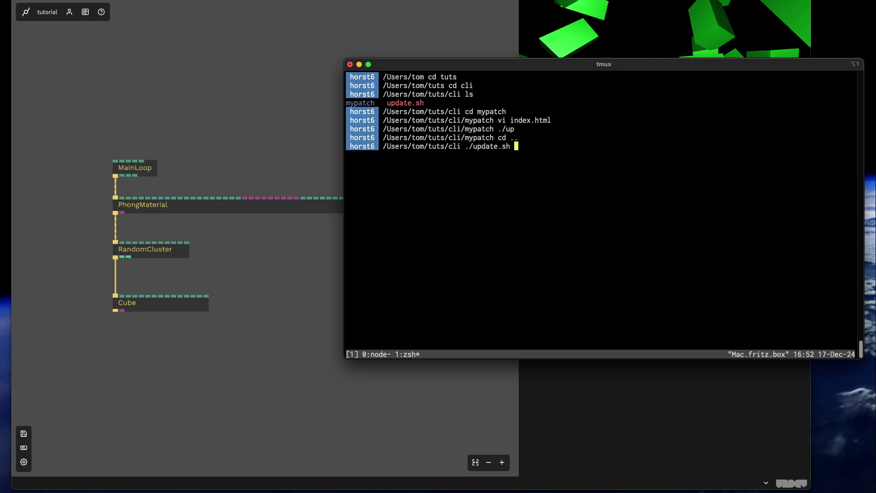
{"action": "key", "text": "Return"}
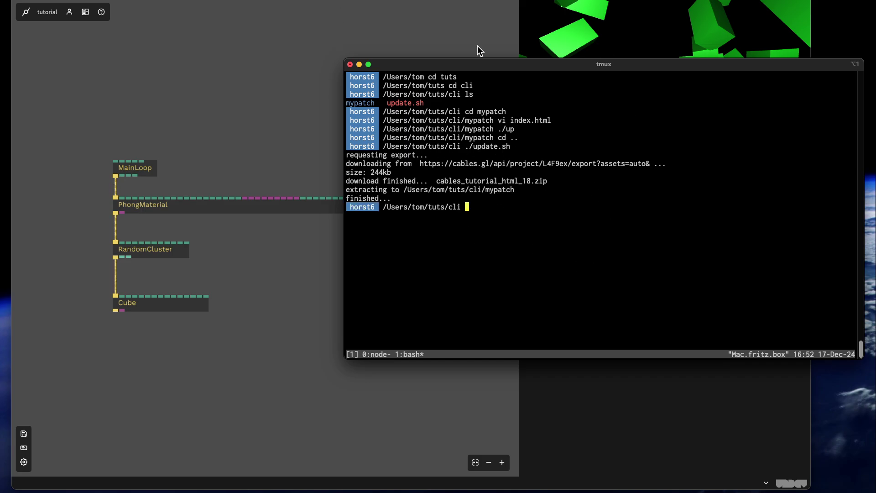
- Return to the browser and reload the served page to check the new export
{"action": "key", "text": "super+Tab"}
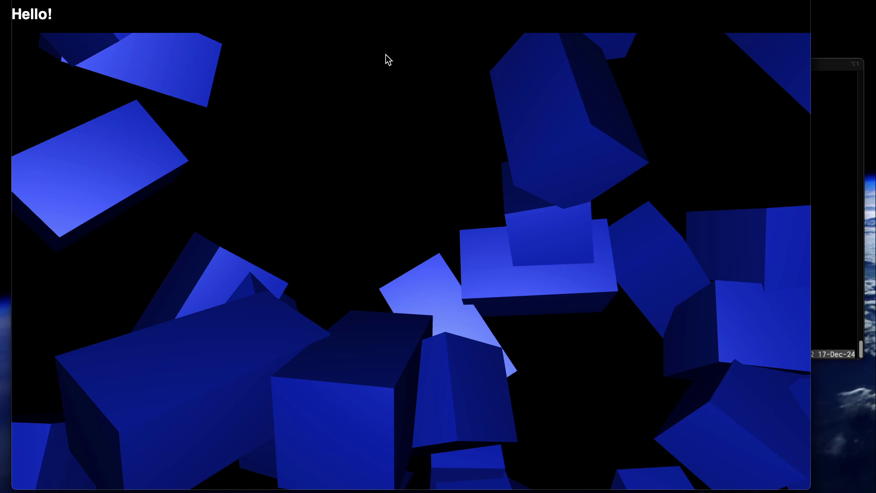
{"action": "scroll", "coordinate": [334, 110], "scroll_direction": "down", "scroll_amount": 2}
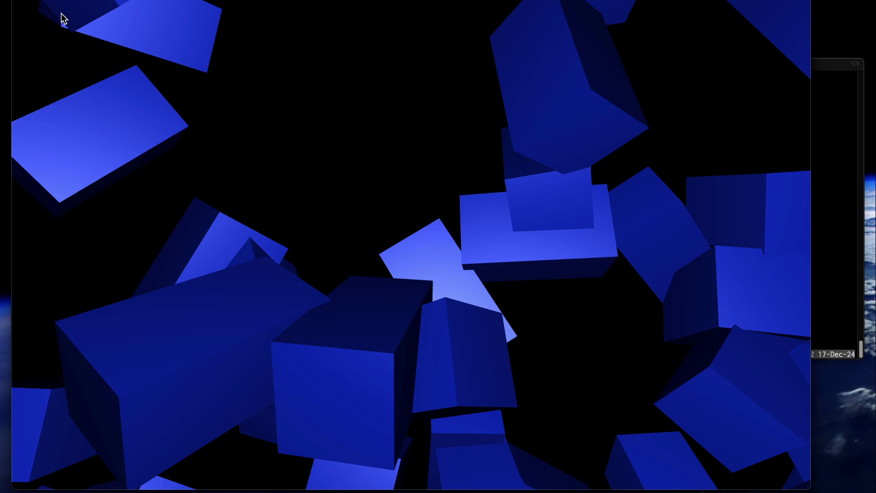
- Show the browser's network developer tools, disable the cache, reload the served page, and narrow the tools pane
{"action": "key", "text": "super+alt+e"}
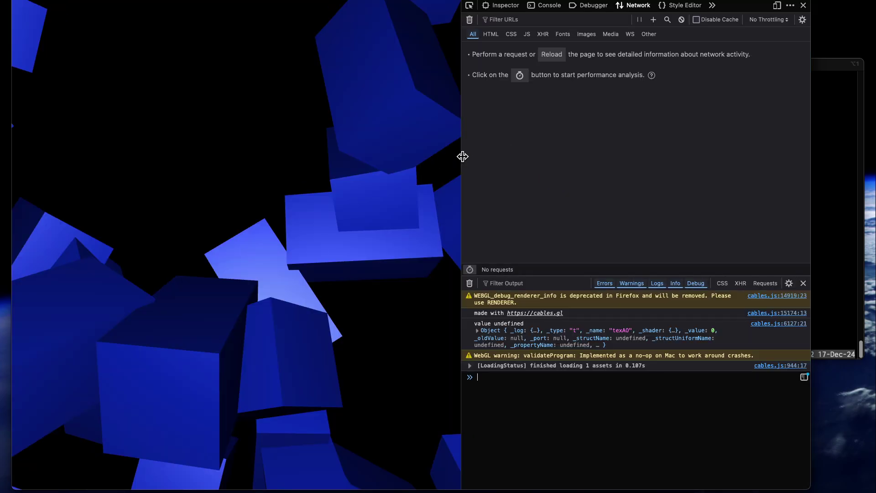
{"action": "left_click_drag", "start_coordinate": [462, 157], "coordinate": [509, 158]}
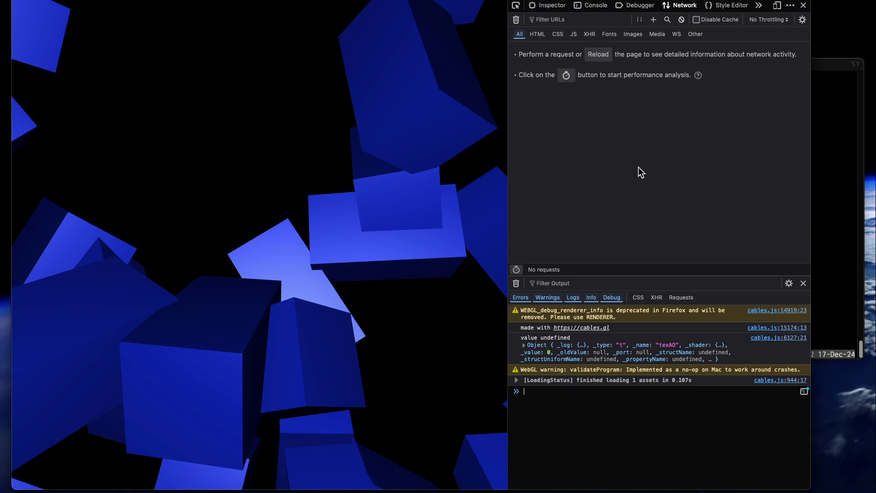
{"action": "left_click", "coordinate": [803, 5]}
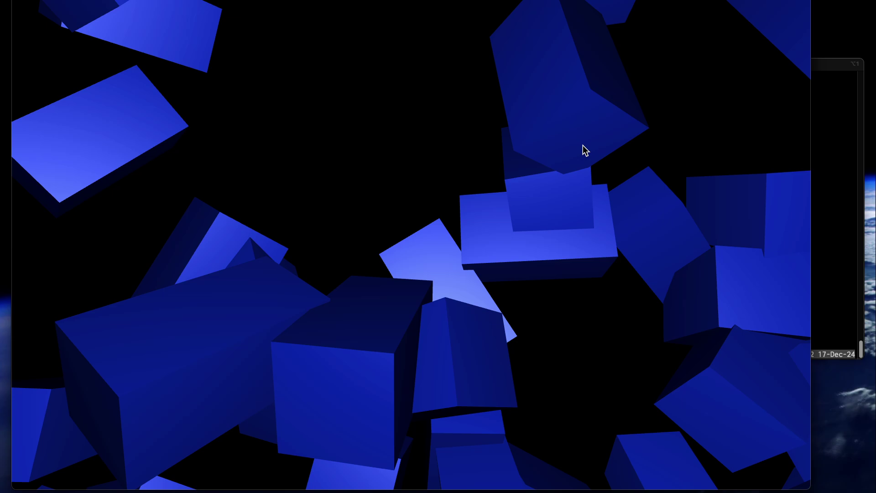
{"action": "key", "text": "super+alt+i"}
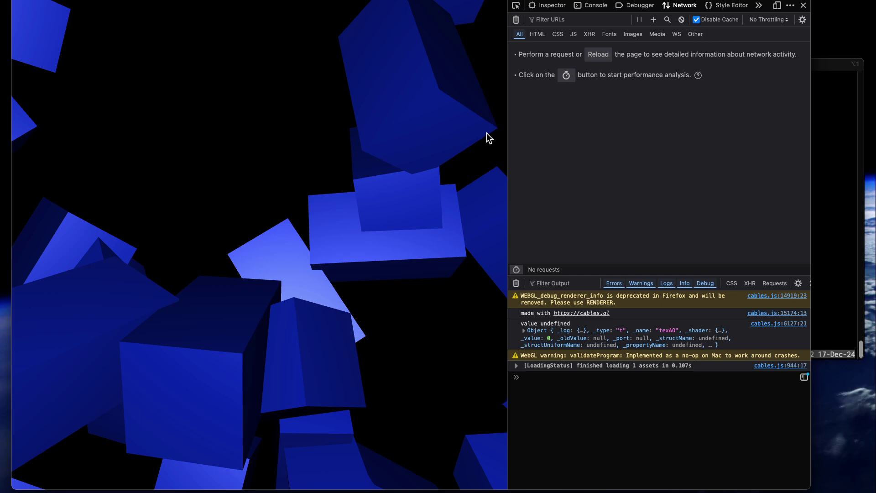
{"action": "key", "text": "super+alt+i"}
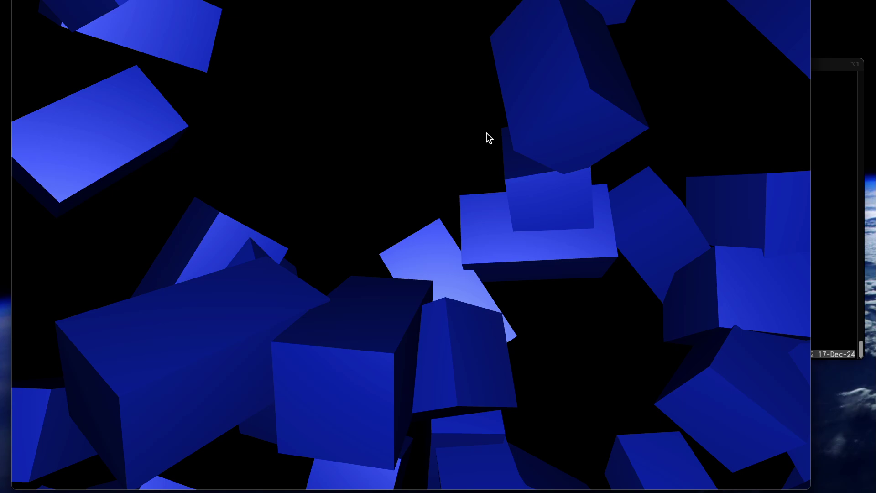
{"action": "key", "text": "super+alt+i"}
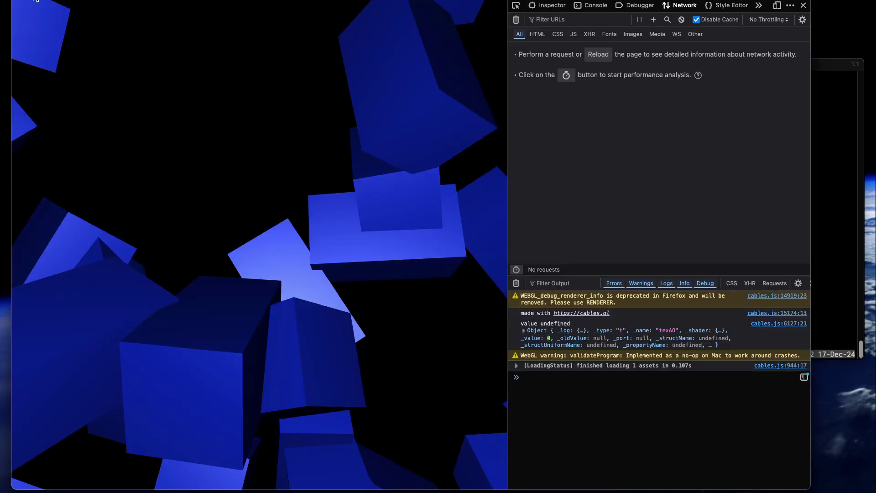
{"action": "key", "text": "super+r"}
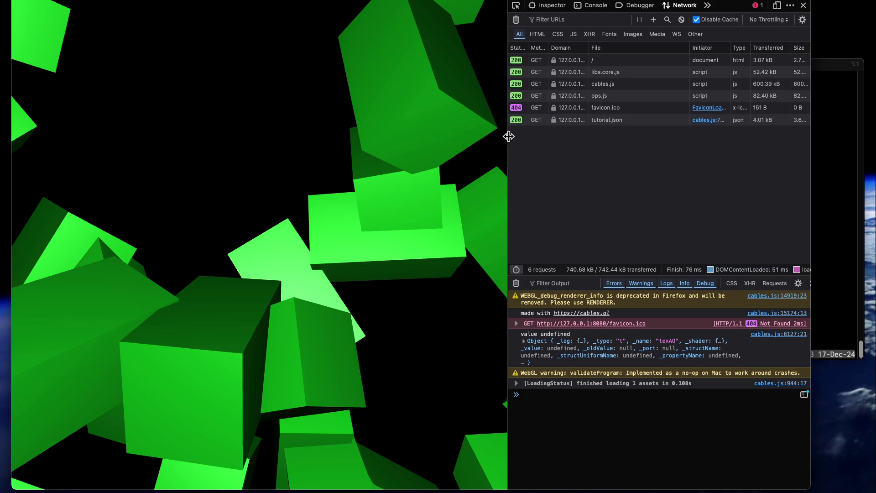
{"action": "left_click_drag", "start_coordinate": [507, 136], "coordinate": [685, 138]}
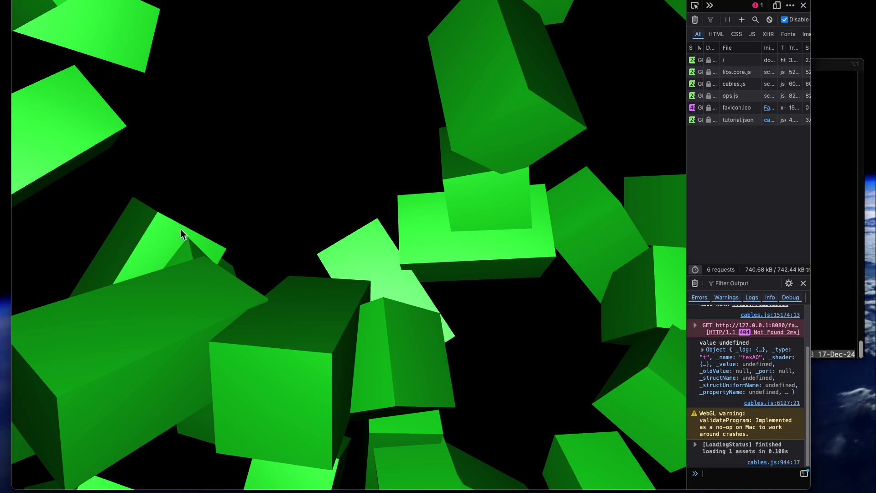
- In the cables editor, set the PhongMaterial diffuse color to orange #ffa300, reposition the Cube op, and save the patch
{"action": "left_click", "coordinate": [349, 0]}
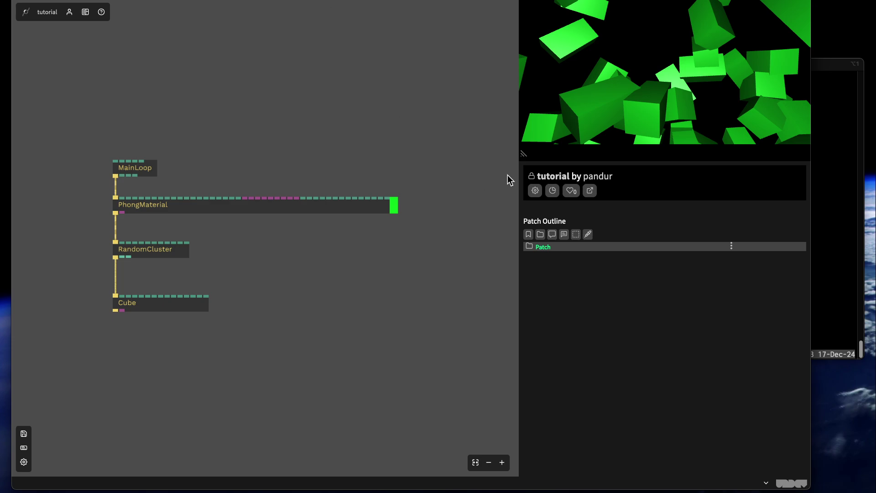
{"action": "left_click", "coordinate": [277, 205]}
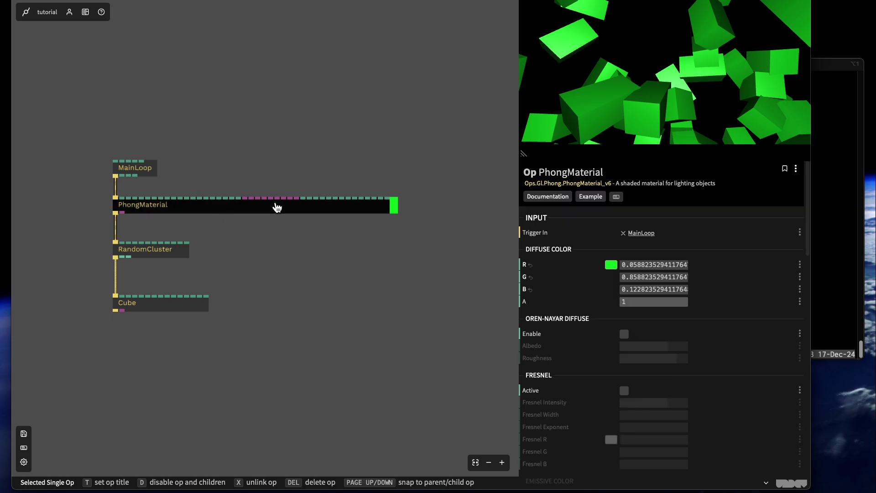
{"action": "left_click", "coordinate": [611, 265]}
{"action": "left_click", "coordinate": [749, 322]}
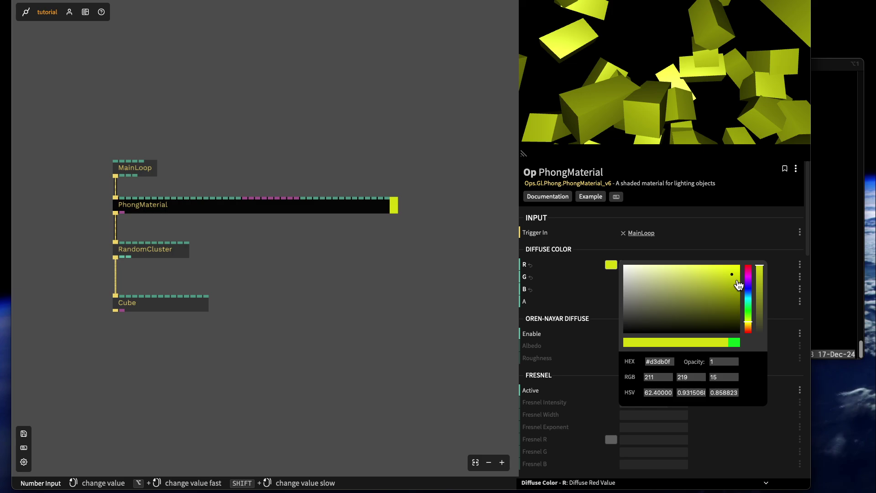
{"action": "left_click_drag", "start_coordinate": [739, 286], "coordinate": [741, 264]}
{"action": "left_click", "coordinate": [748, 327]}
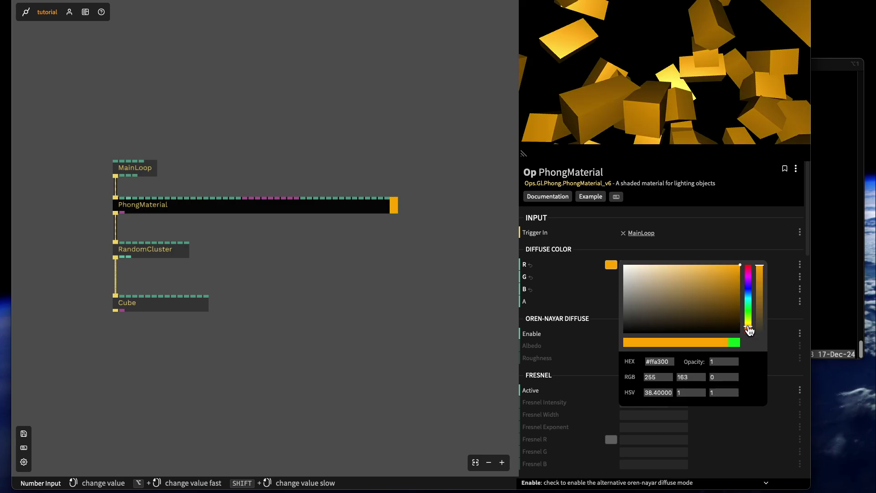
{"action": "left_click_drag", "start_coordinate": [202, 319], "coordinate": [182, 352]}
{"action": "key", "text": "super+s"}
- Run ./update.sh again in the terminal and reload the served page in the browser
{"action": "left_click", "coordinate": [836, 294]}
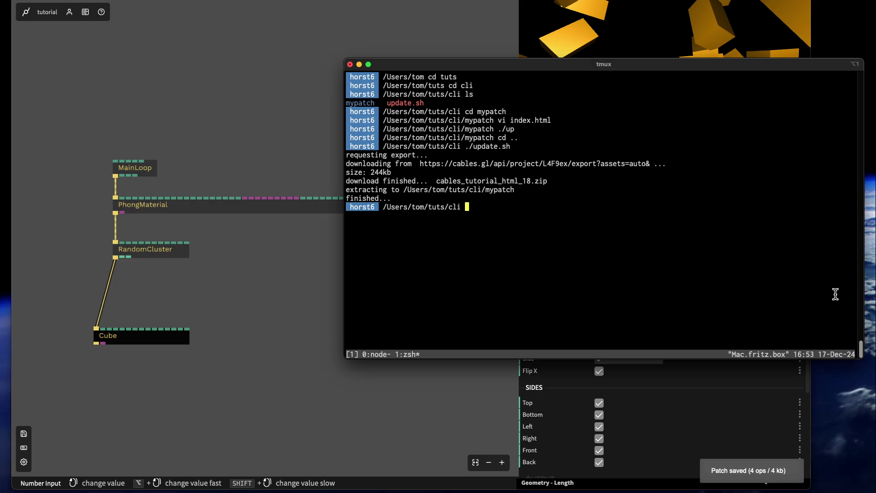
{"action": "key", "text": "Up"}
{"action": "key", "text": "Return"}
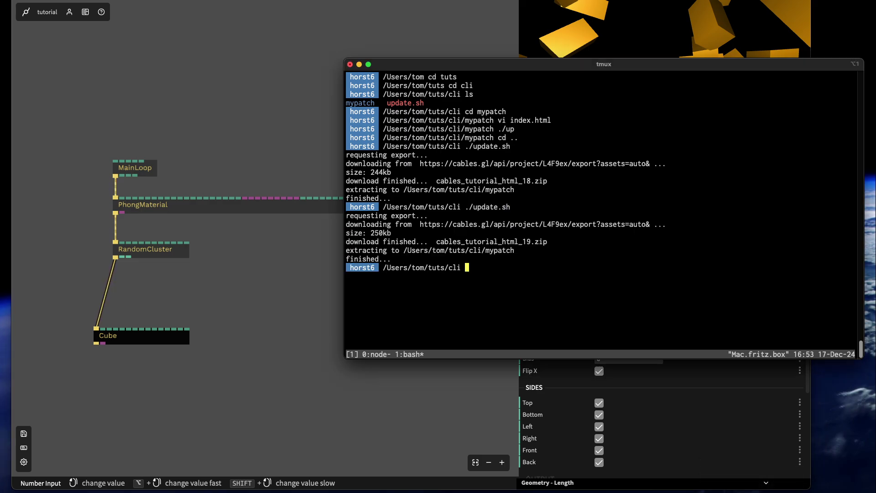
{"action": "key", "text": "super+Tab"}
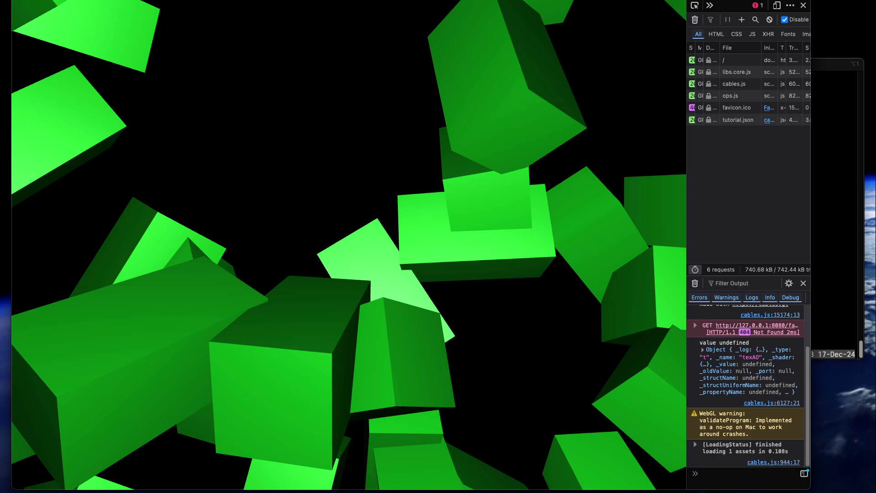
{"action": "key", "text": "super+r"}
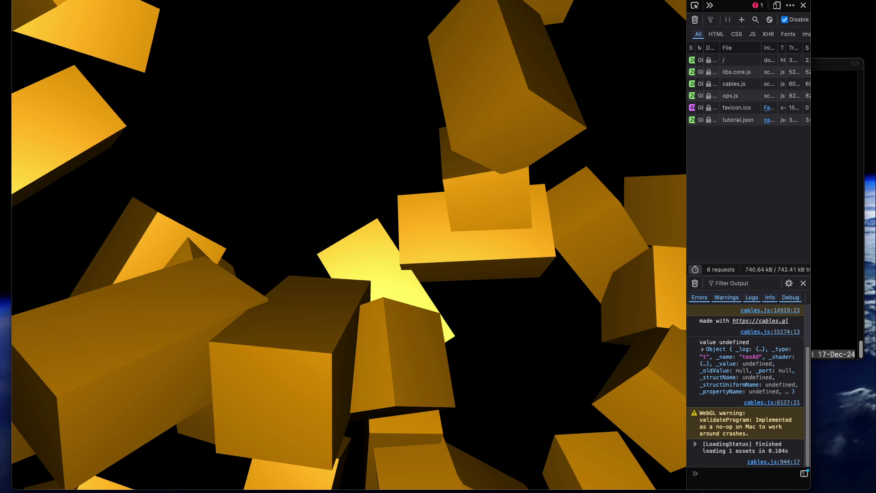
- Open the cables-cli README and examine the -i / --no-index entry in the Arguments list
{"action": "left_click", "coordinate": [247, 2]}
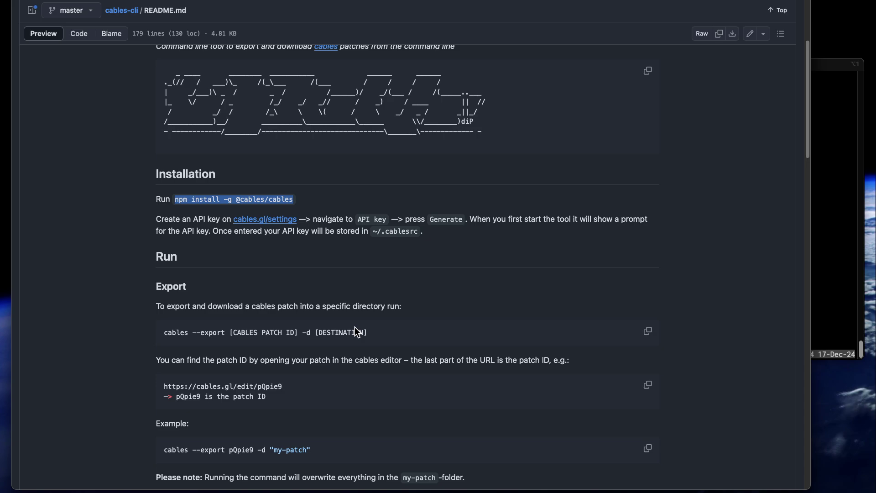
{"action": "scroll", "coordinate": [355, 327], "scroll_direction": "down", "scroll_amount": 4}
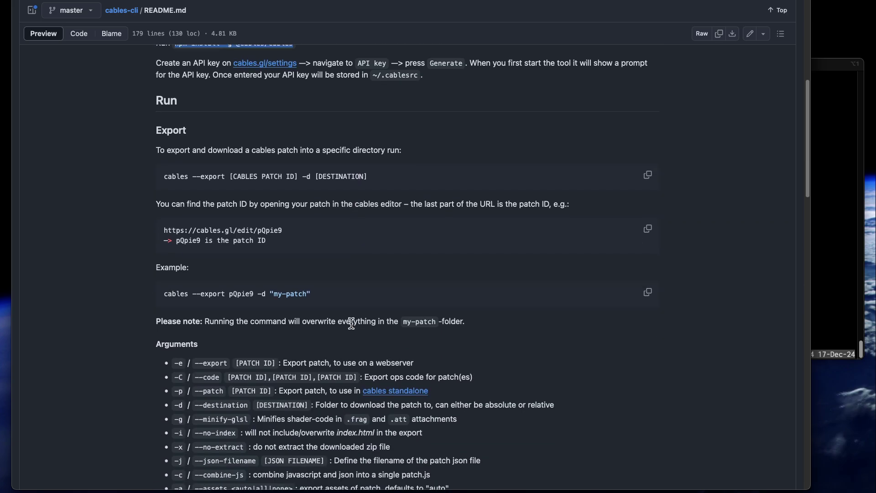
{"action": "scroll", "coordinate": [351, 324], "scroll_direction": "down", "scroll_amount": 3}
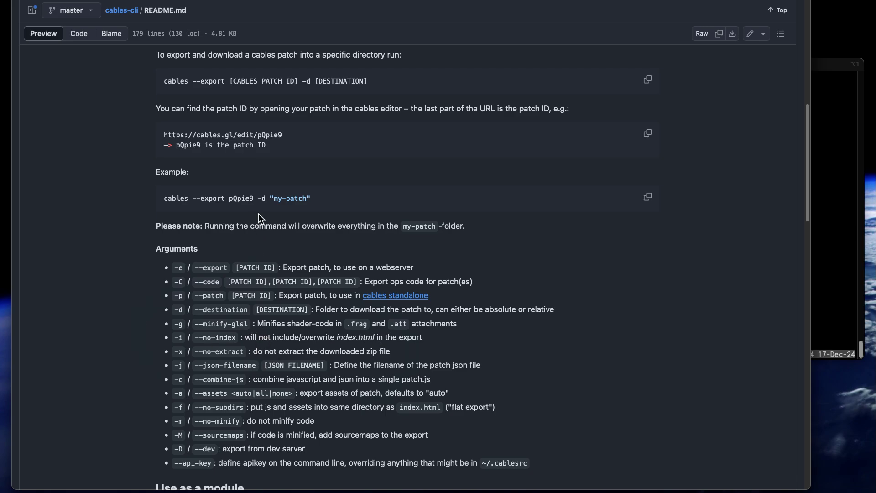
{"action": "scroll", "coordinate": [258, 215], "scroll_direction": "down", "scroll_amount": 1}
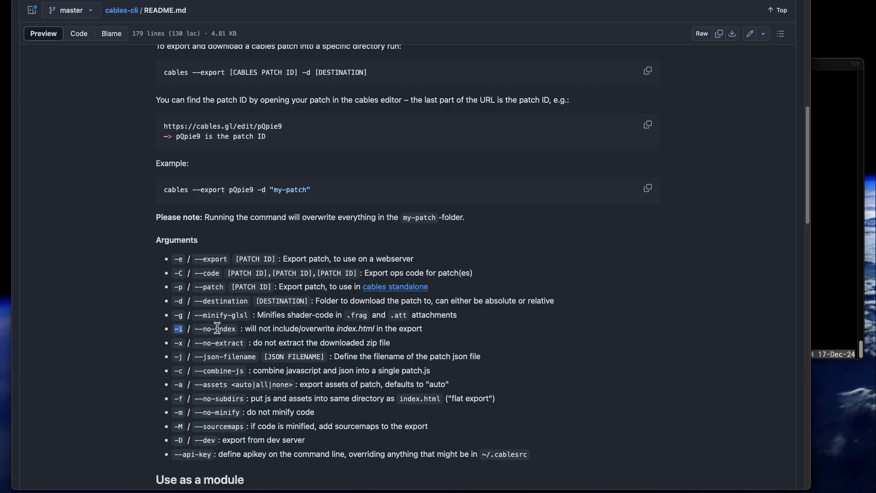
{"action": "left_click_drag", "start_coordinate": [203, 329], "coordinate": [423, 329]}
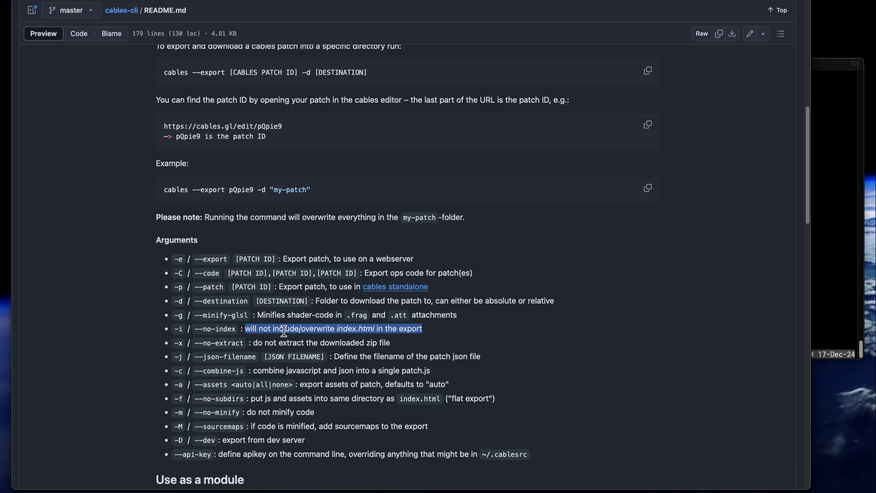
{"action": "left_click_drag", "start_coordinate": [174, 328], "coordinate": [183, 329]}
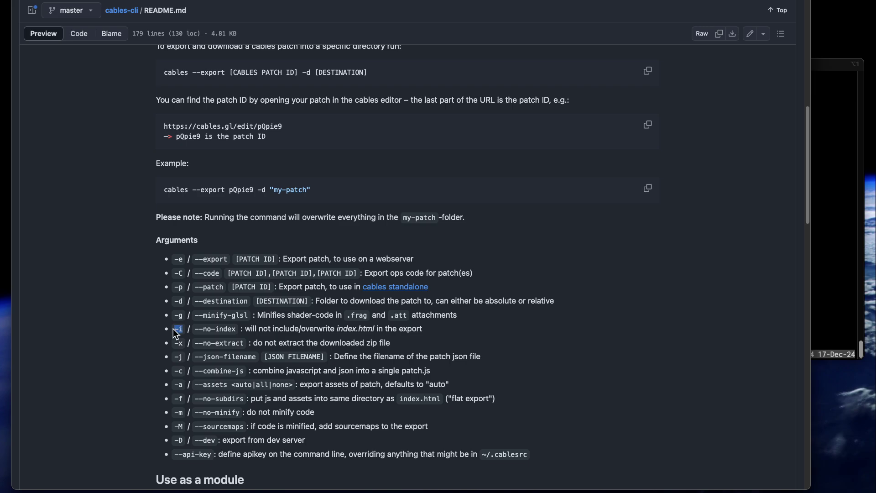
- Open update.sh in vi in the terminal, append the -i option to the cables export command, and save and quit
{"action": "left_click", "coordinate": [861, 351]}
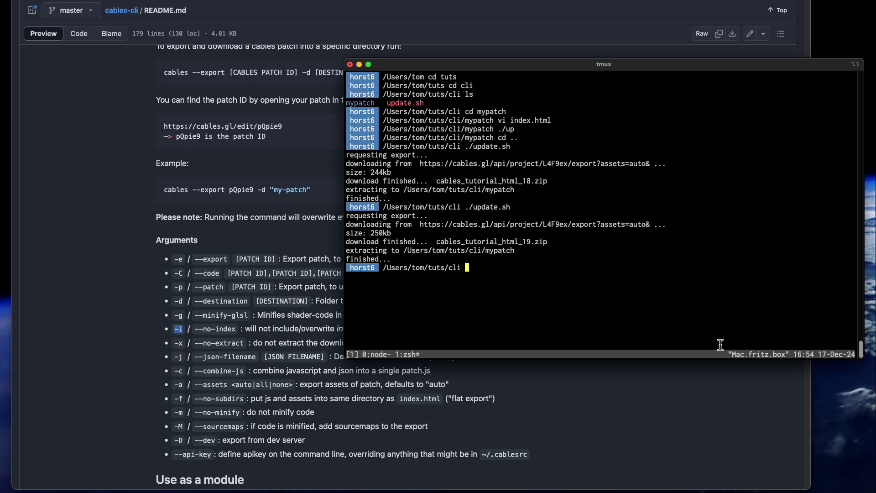
{"action": "type", "text": "vi up"}
{"action": "key", "text": "Tab"}
{"action": "key", "text": "Return"}
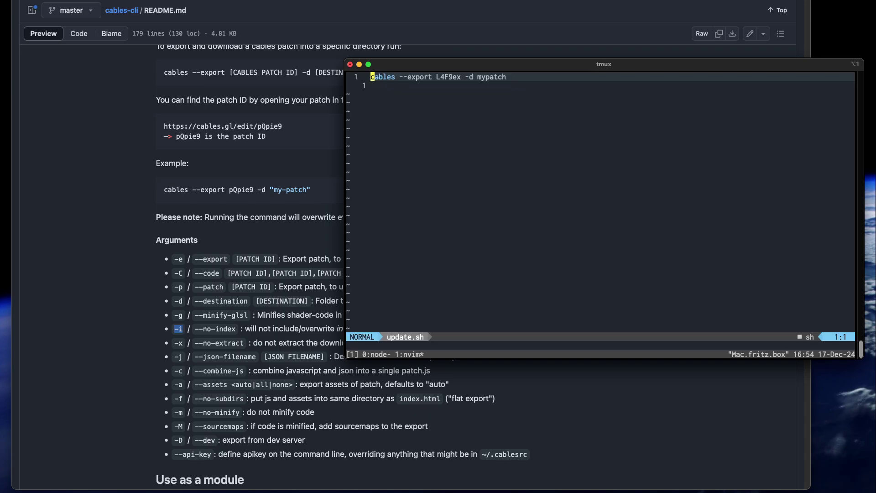
{"action": "key", "text": "Right"}
{"action": "key", "text": "Right"}
{"action": "key", "text": "Right"}
{"action": "key", "text": "Right"}
{"action": "key", "text": "Right"}
{"action": "key", "text": "Right"}
{"action": "key", "text": "Right"}
{"action": "key", "text": "Right"}
{"action": "key", "text": "Right"}
{"action": "key", "text": "Right"}
{"action": "key", "text": "Right"}
{"action": "key", "text": "Right"}
{"action": "key", "text": "Right"}
{"action": "key", "text": "Right"}
{"action": "key", "text": "Right"}
{"action": "key", "text": "Right"}
{"action": "key", "text": "Right"}
{"action": "key", "text": "Right"}
{"action": "key", "text": "Right"}
{"action": "key", "text": "Right"}
{"action": "key", "text": "Right"}
{"action": "key", "text": "Right"}
{"action": "key", "text": "Right"}
{"action": "key", "text": "Right"}
{"action": "key", "text": "Right"}
{"action": "key", "text": "Right"}
{"action": "key", "text": "Right"}
{"action": "key", "text": "Right"}
{"action": "key", "text": "Right"}
{"action": "key", "text": "Right"}
{"action": "key", "text": "Right"}
{"action": "key", "text": "Right"}
{"action": "key", "text": "b"}
{"action": "key", "text": "e"}
{"action": "key", "text": "o"}
{"action": "key", "text": "BackSpace"}
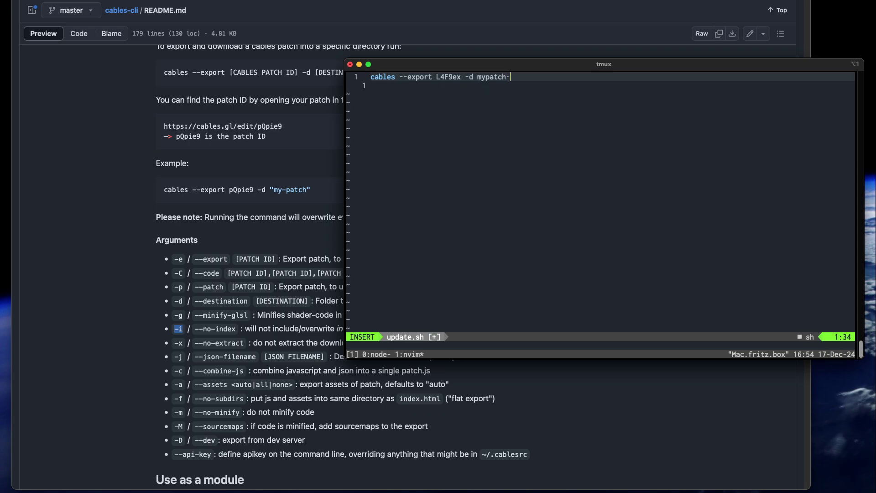
{"action": "type", "text": "-i"}
{"action": "key", "text": "Escape"}
{"action": "type", "text": ":wq"}
{"action": "key", "text": "Return"}
{"action": "key", "text": "Up"}
{"action": "key", "text": "Up"}
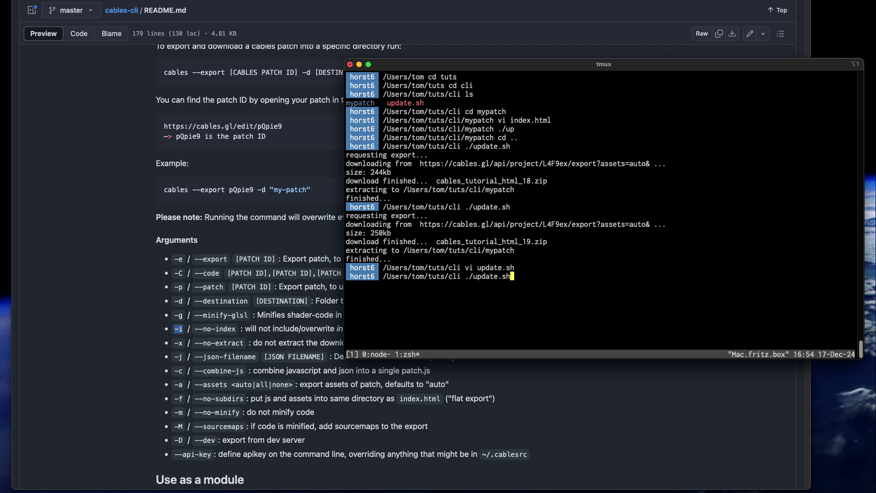
{"action": "key", "text": "Up"}
{"action": "key", "text": "ctrl+c"}
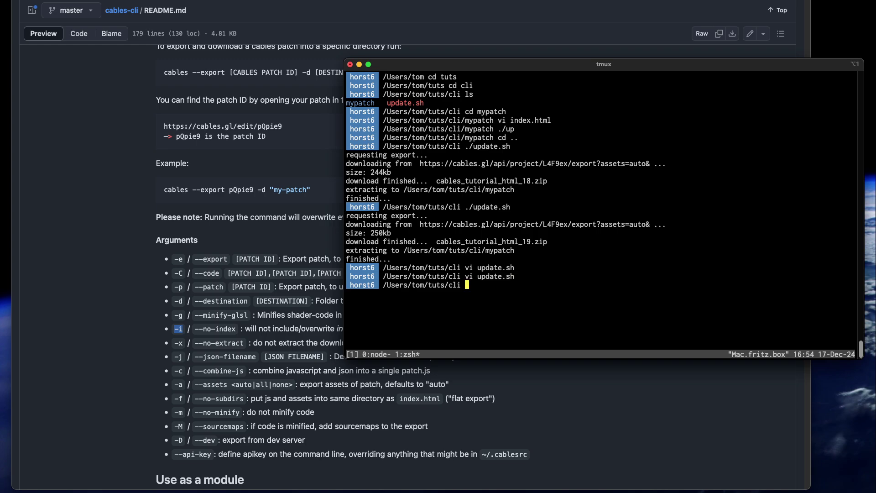
- Open mypatch/index.html in vi, add the heading <h2>hello!</h2> above the canvas element, and save the file
{"action": "type", "text": "vi m"}
{"action": "key", "text": "Tab"}
{"action": "type", "text": "index.html"}
{"action": "key", "text": "Return"}
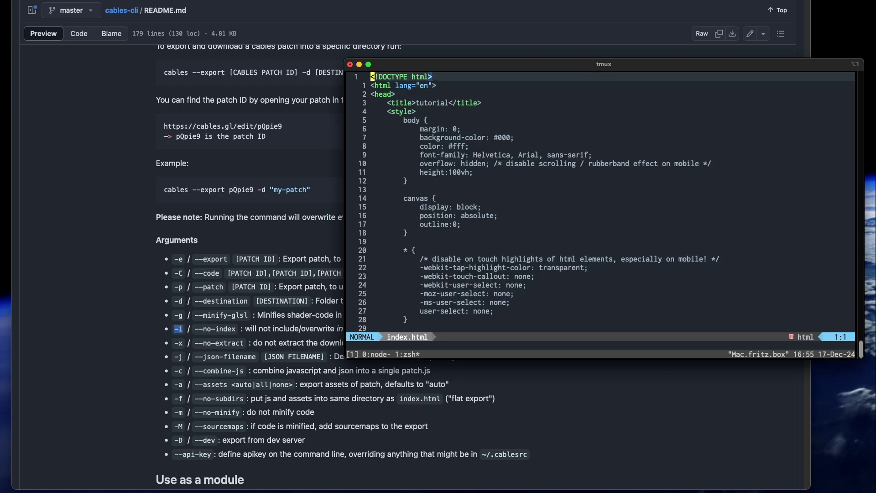
{"action": "key", "text": "j"}
{"action": "key", "text": "j"}
{"action": "key", "text": "j"}
{"action": "key", "text": "j"}
{"action": "key", "text": "j"}
{"action": "key", "text": "j"}
{"action": "key", "text": "j"}
{"action": "key", "text": "j"}
{"action": "key", "text": "j"}
{"action": "key", "text": "j"}
{"action": "key", "text": "j"}
{"action": "key", "text": "j"}
{"action": "key", "text": "j"}
{"action": "key", "text": "j"}
{"action": "key", "text": "j"}
{"action": "key", "text": "j"}
{"action": "key", "text": "j"}
{"action": "key", "text": "j"}
{"action": "key", "text": "j"}
{"action": "key", "text": "j"}
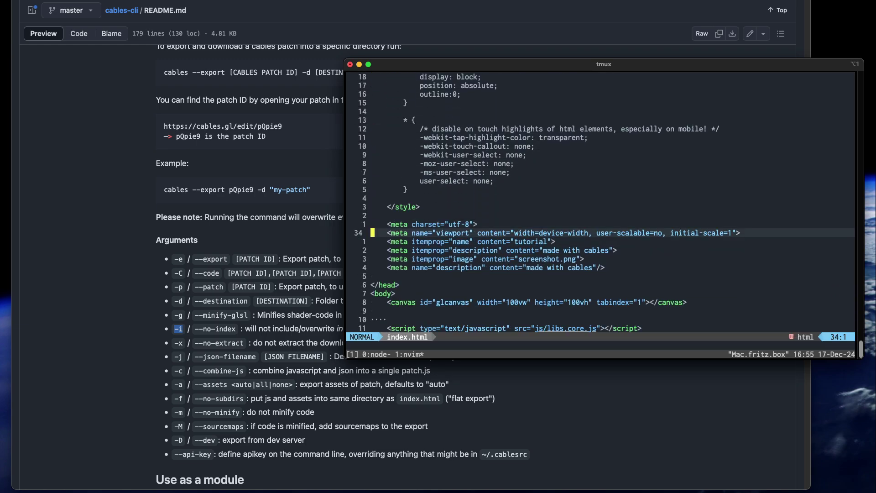
{"action": "key", "text": "j"}
{"action": "key", "text": "j"}
{"action": "key", "text": "j"}
{"action": "key", "text": "j"}
{"action": "key", "text": "j"}
{"action": "key", "text": "j"}
{"action": "key", "text": "j"}
{"action": "type", "text": "<"}
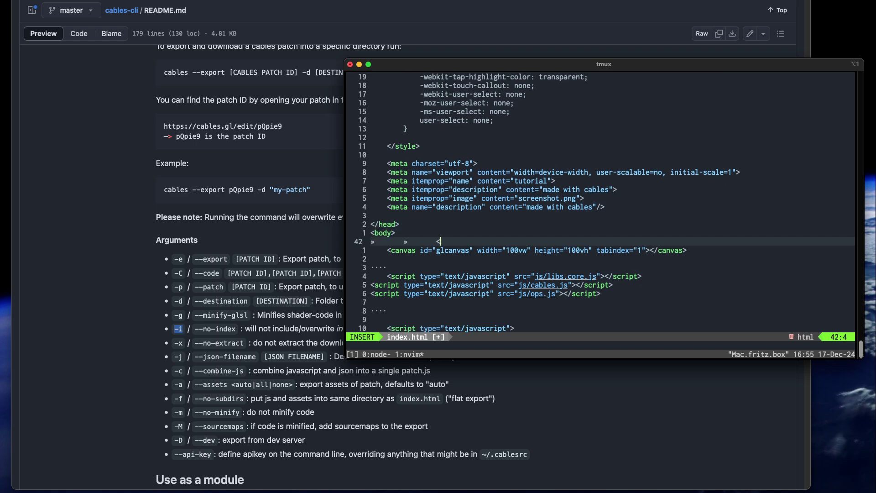
{"action": "type", "text": "h2>hello!</h2>"}
{"action": "key", "text": "Escape"}
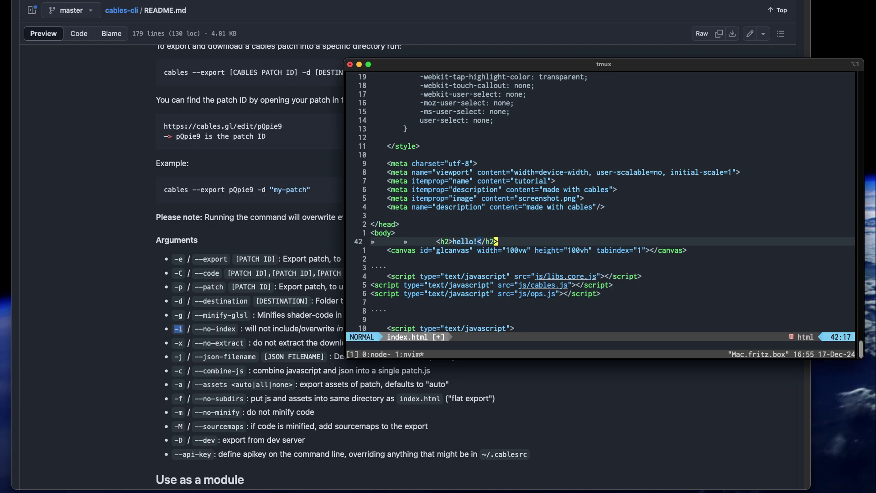
{"action": "type", "text": ":w"}
{"action": "key", "text": "Return"}
- Reload the served page in the browser, and return to the terminal to quit the index.html editor
{"action": "key", "text": "super+Tab"}
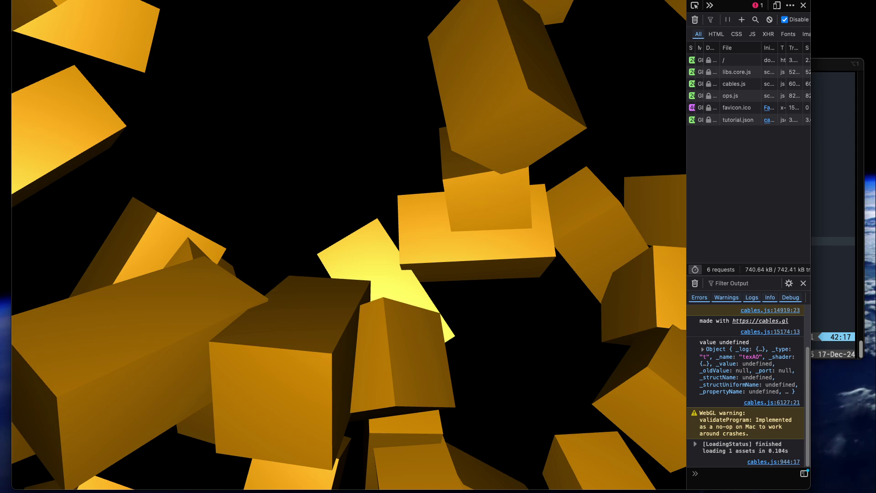
{"action": "key", "text": "super+r"}
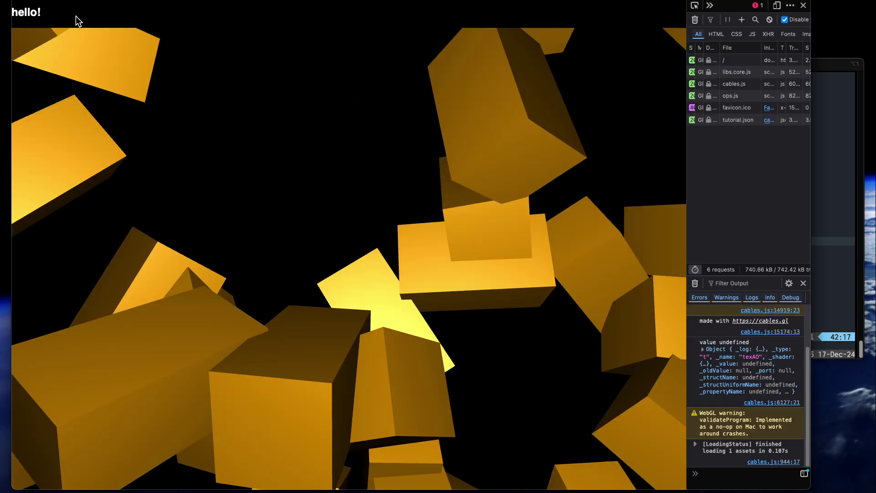
{"action": "key", "text": "super+Tab"}
{"action": "type", "text": ":q"}
{"action": "key", "text": "Return"}
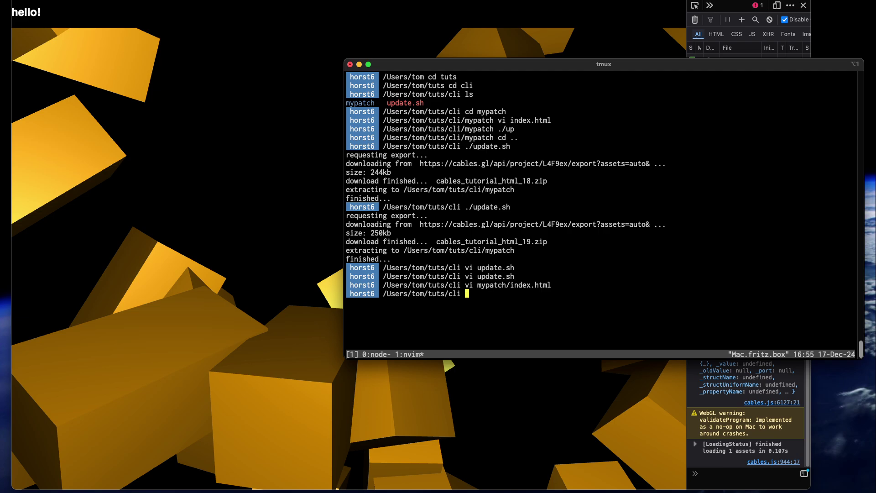
- Reopen update.sh in vi to check the export command
{"action": "key", "text": "Up"}
{"action": "key", "text": "Up"}
{"action": "key", "text": "Return"}
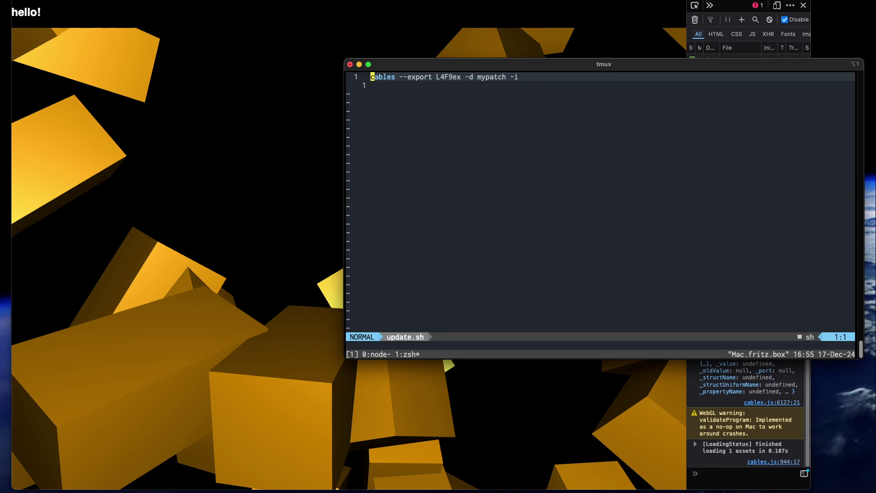
- Quit the update.sh editor and run ./update.sh to re-export the patch, and reload the served page in the browser
{"action": "type", "text": ":q"}
{"action": "key", "text": "Return"}
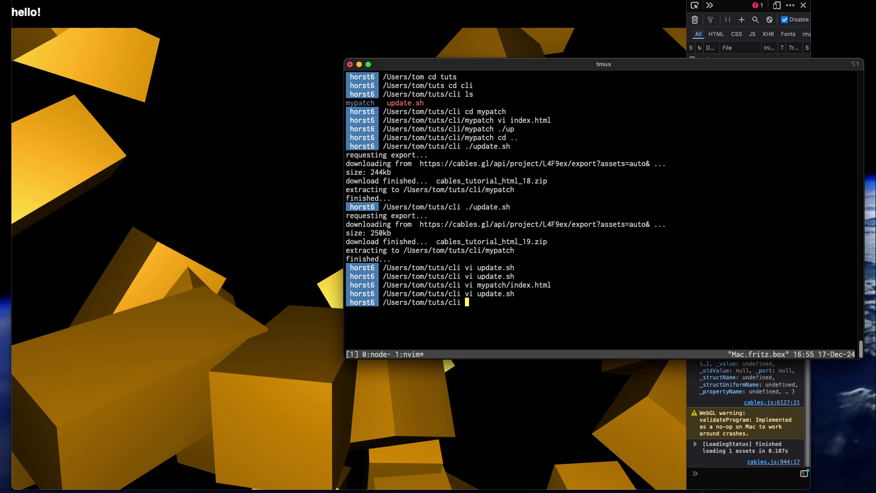
{"action": "type", "text": "./update.sh"}
{"action": "key", "text": "Return"}
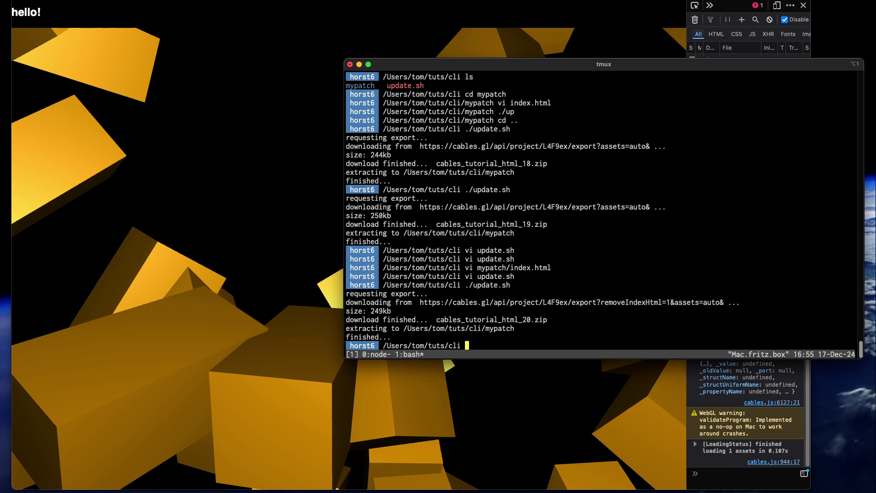
{"action": "left_click", "coordinate": [74, 50]}
{"action": "key", "text": "super+r"}
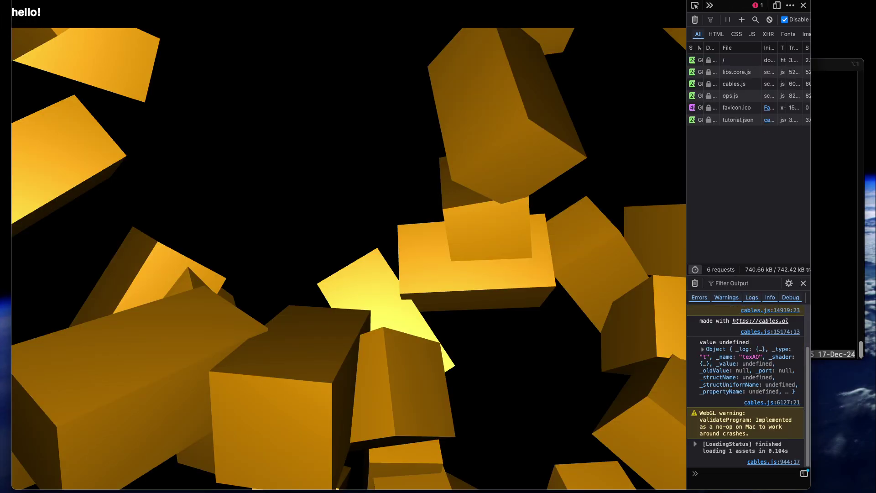
- In the cables patch editor, change the PhongMaterial op's diffuse color to blue #00a3ff and save the patch
{"action": "key", "text": "super+Tab"}
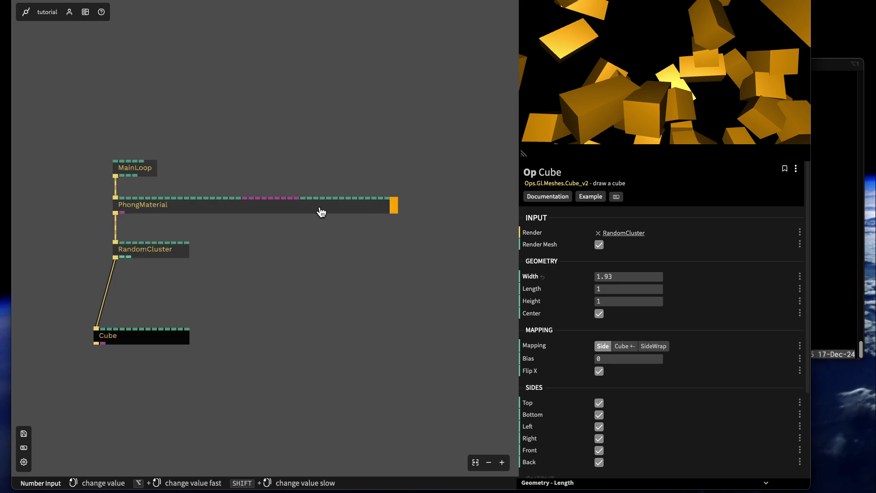
{"action": "left_click", "coordinate": [320, 210]}
{"action": "left_click", "coordinate": [611, 265]}
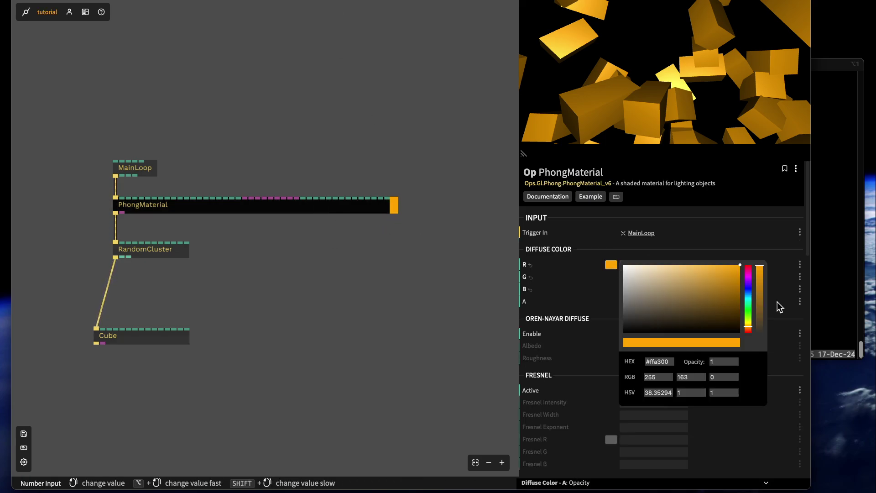
{"action": "left_click", "coordinate": [748, 295]}
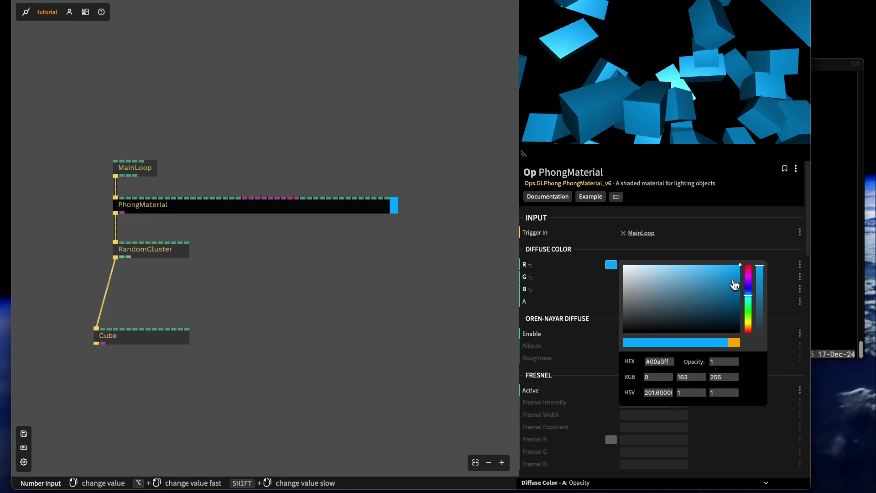
{"action": "left_click", "coordinate": [350, 307]}
{"action": "key", "text": "super+s"}
- Rerun ./update.sh in the terminal to export the recolored patch, and reload the served page in the browser
{"action": "left_click", "coordinate": [825, 278]}
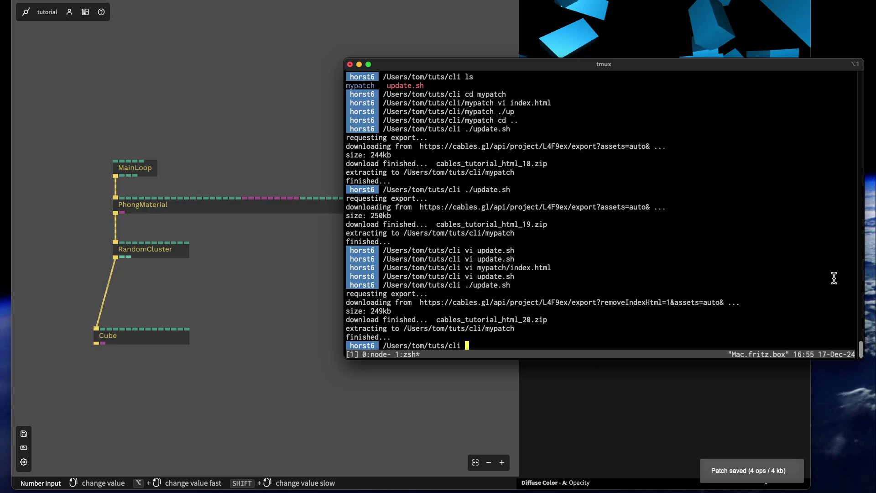
{"action": "key", "text": "Up"}
{"action": "key", "text": "Return"}
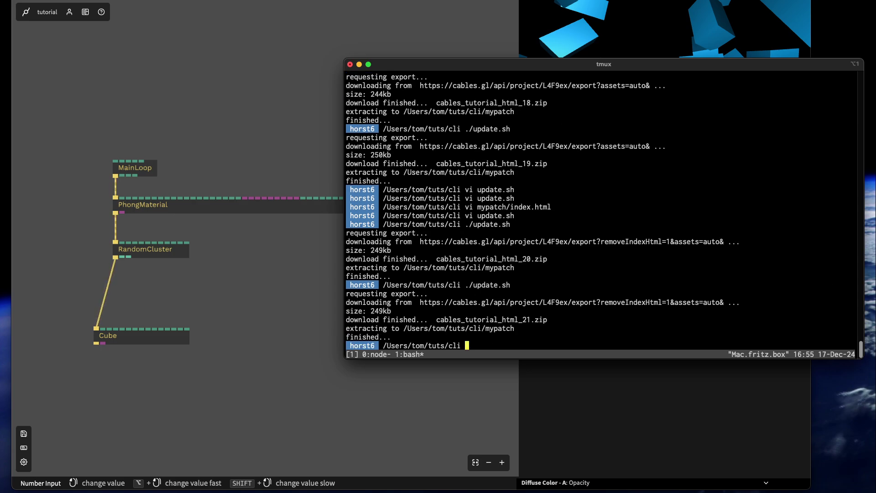
{"action": "left_click", "coordinate": [372, 1]}
{"action": "key", "text": "super+r"}
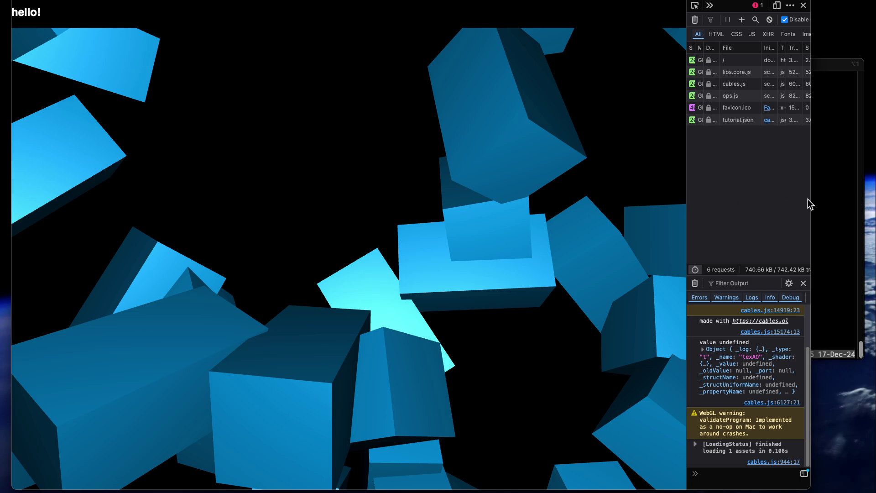
- Run ./update.sh two more times in the terminal, and list the contents of the cli folder with ls
{"action": "left_click", "coordinate": [839, 201]}
{"action": "key", "text": "Up"}
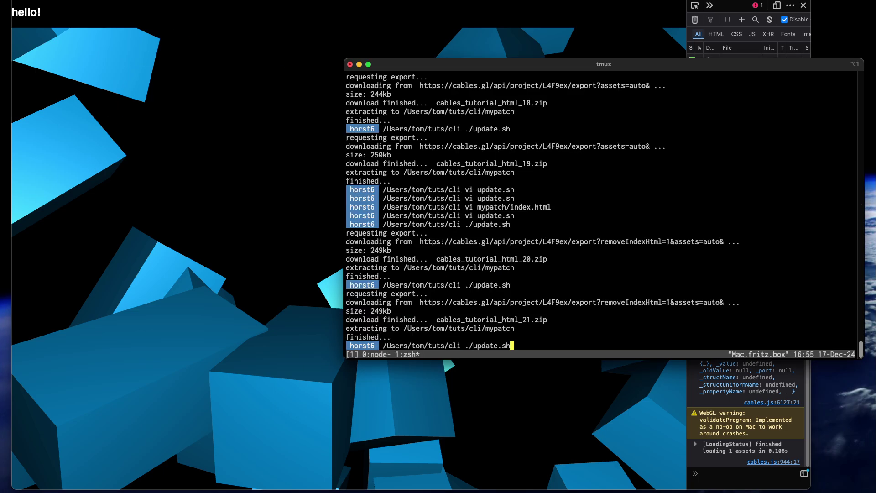
{"action": "key", "text": "Return"}
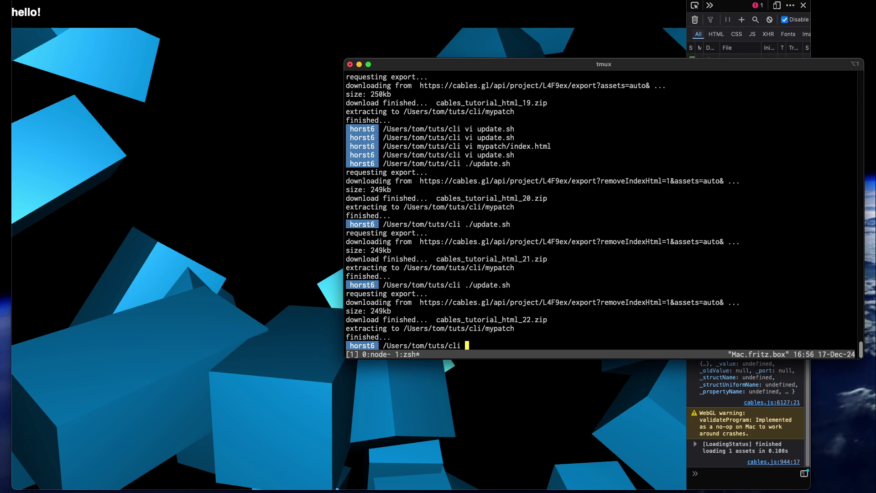
{"action": "key", "text": "Up"}
{"action": "key", "text": "Return"}
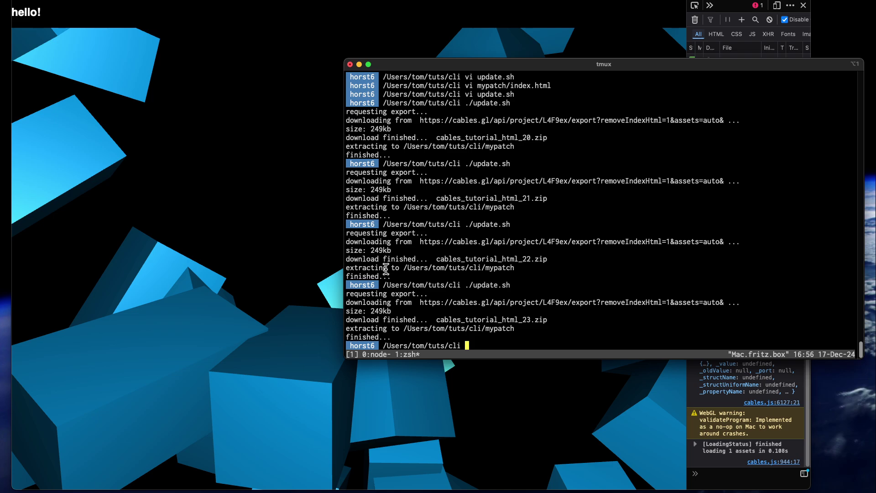
{"action": "type", "text": "ls"}
{"action": "key", "text": "Return"}
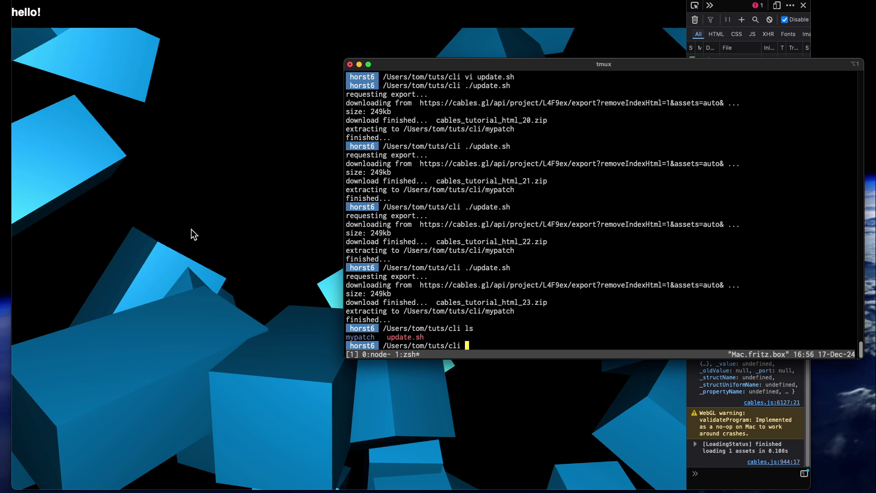